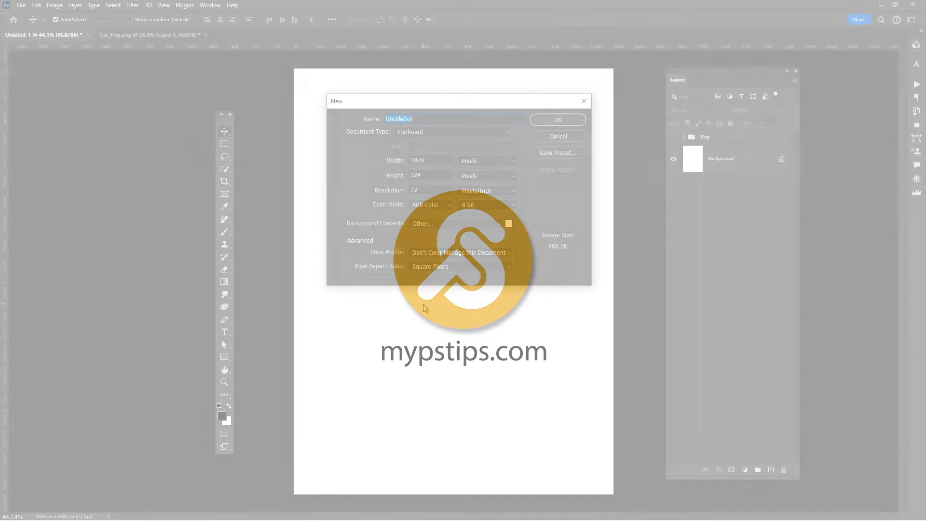
Enter the new page size as 1500 × 2000 pixels at 300 ppi
key(Tab)
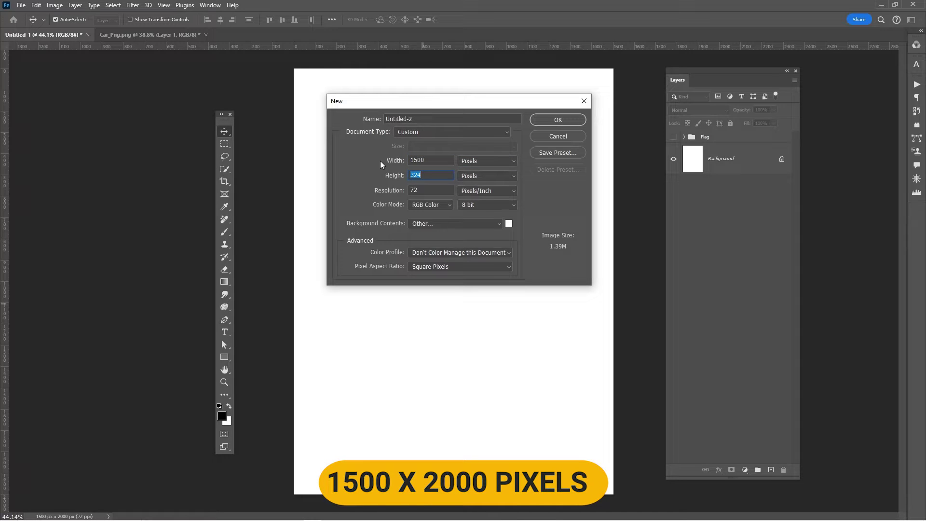
text(300)
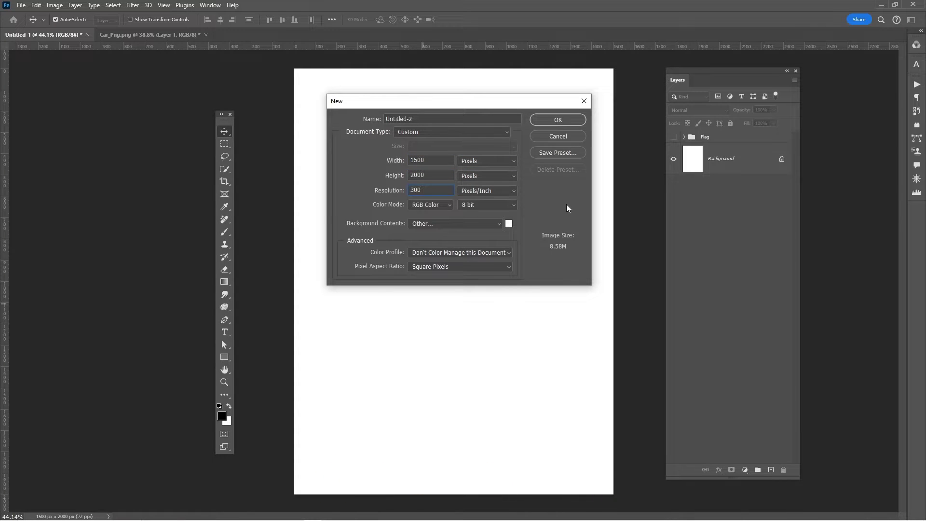
Add a Solid Color fill layer in orange #D78E00 above the Background
click(566, 140)
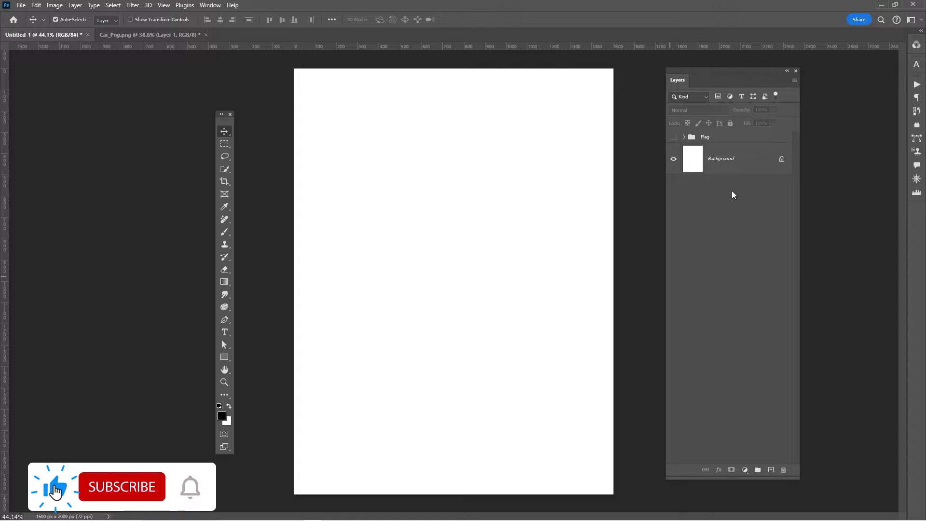
click(732, 163)
click(747, 469)
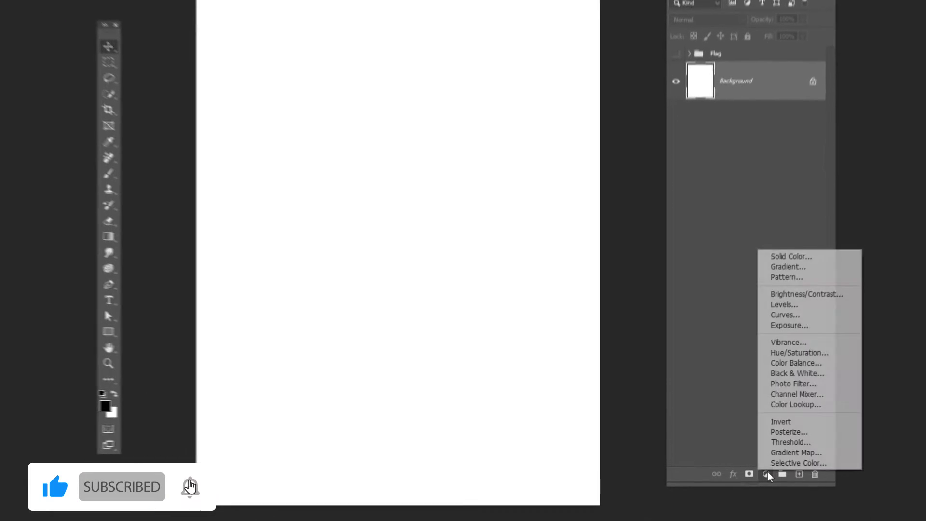
click(777, 251)
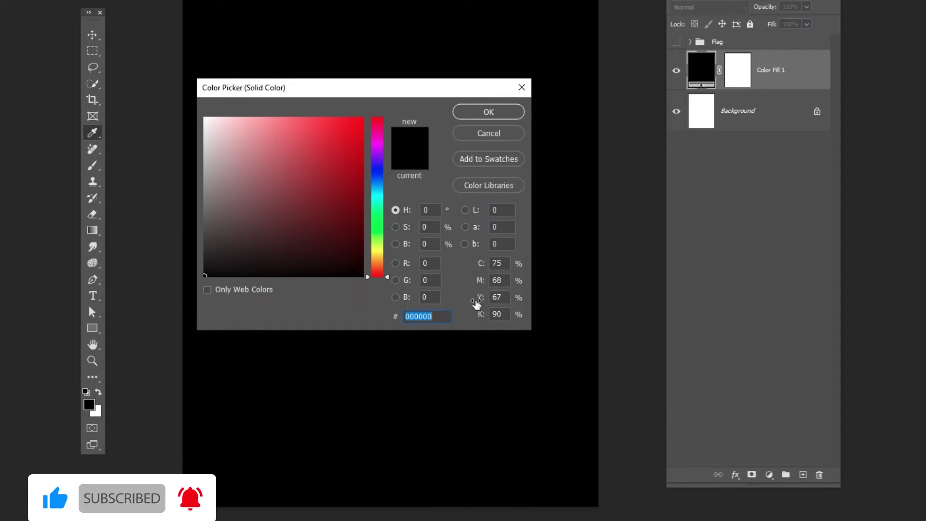
text(d78c00)
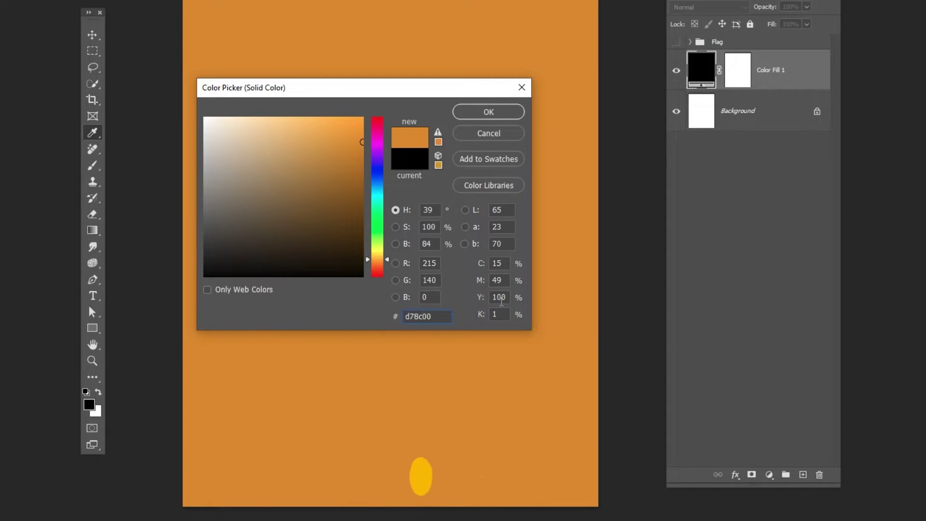
key(BackSpace)
text(e)
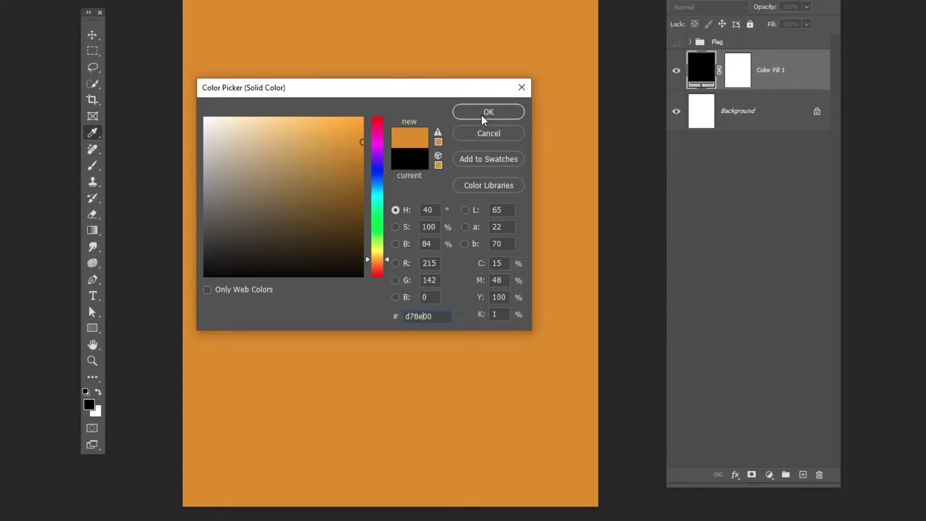
click(484, 117)
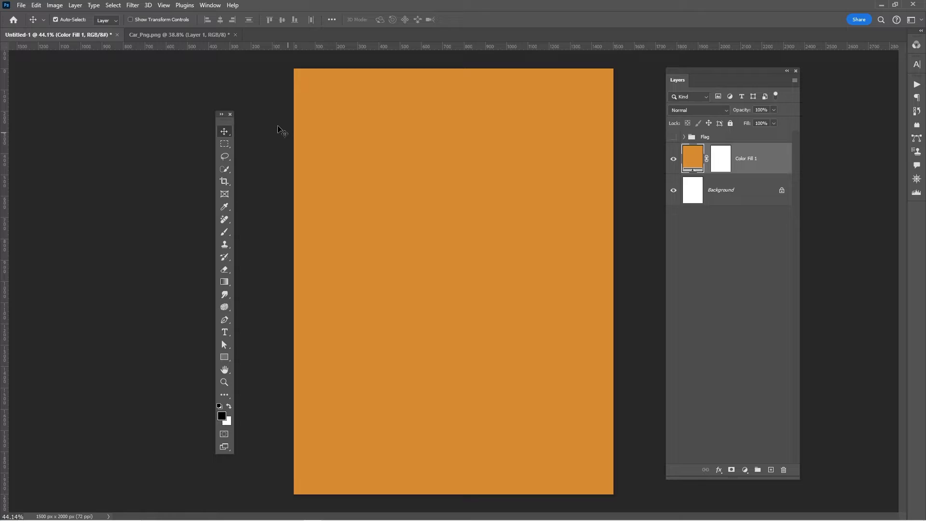
Convert the car's Layer 1 to a smart object and drag it to the poster
click(179, 35)
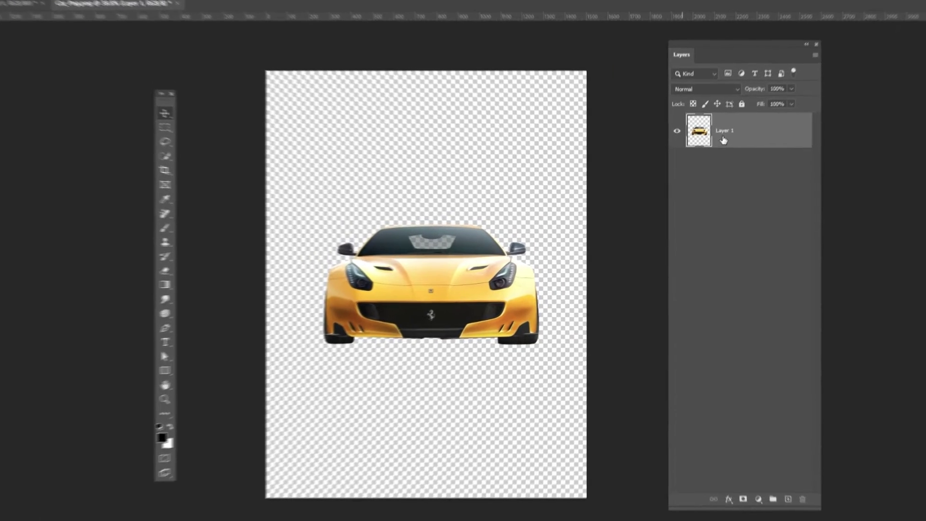
right_click(713, 150)
click(752, 269)
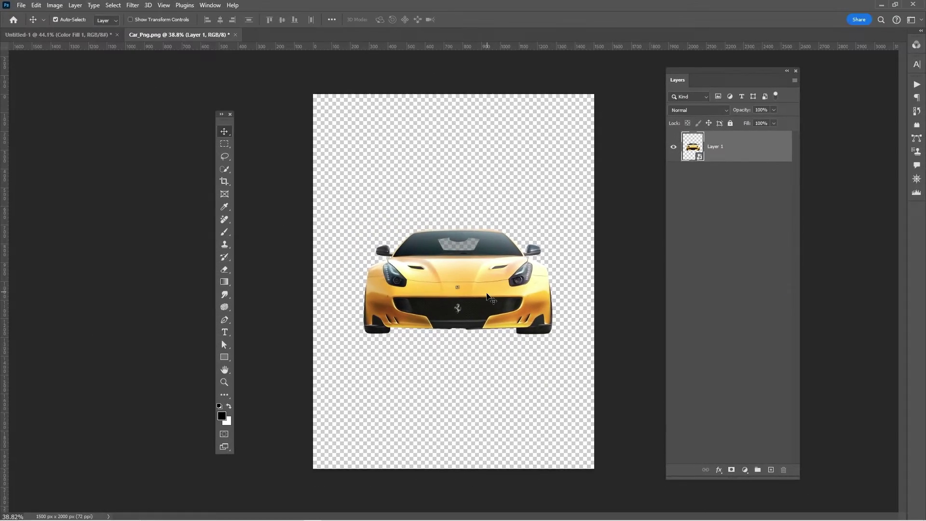
drag(455, 304, 82, 41)
Centre the car on the orange poster and scale it slightly smaller
drag(491, 274, 455, 293)
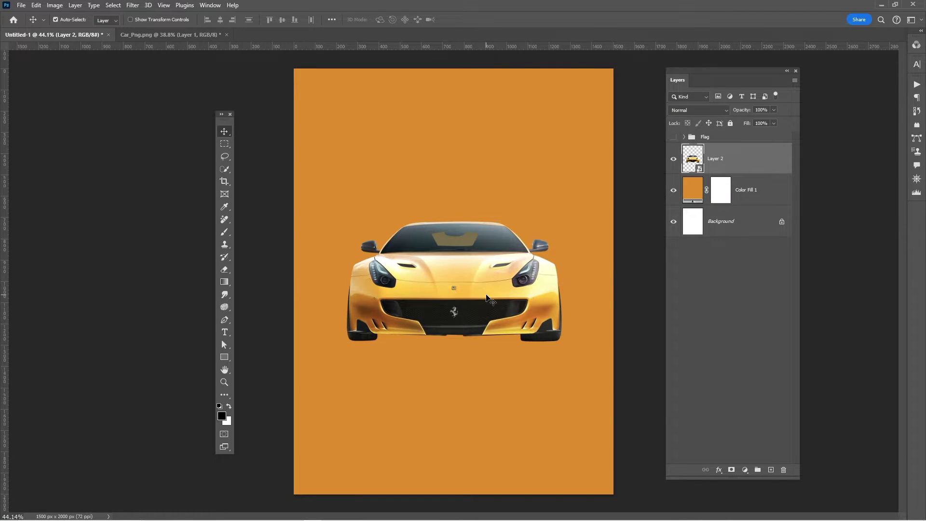
key(ctrl+t)
drag(558, 281, 559, 284)
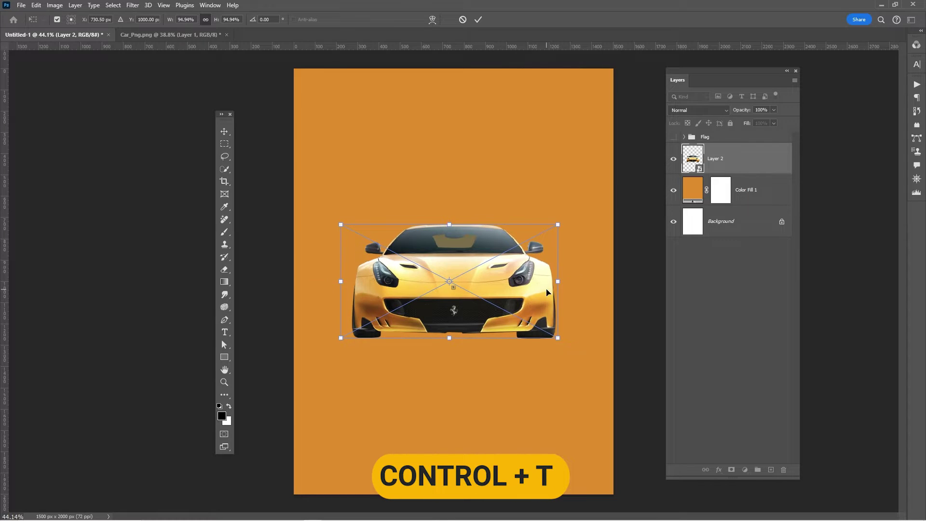
key(Return)
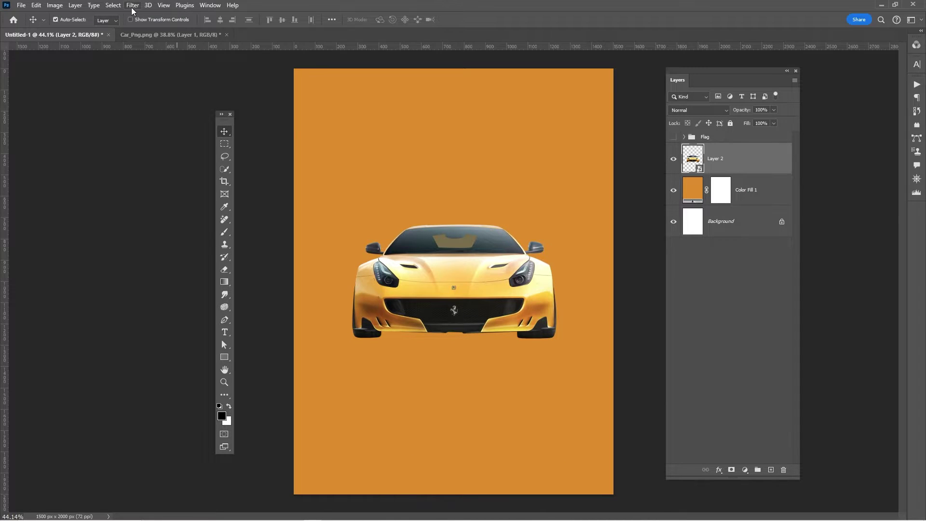
Open the Camera Raw Filter on the car and adjust Basic tone and Detail sharpening
click(132, 10)
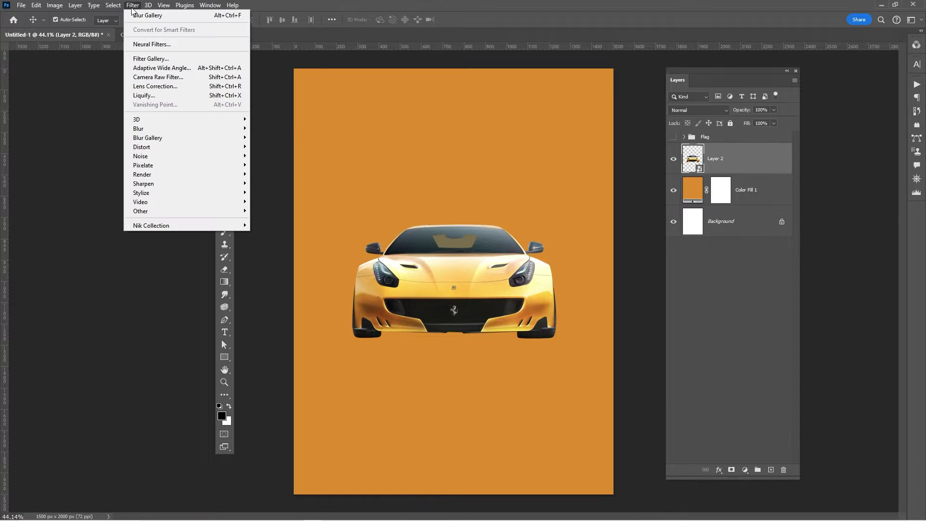
click(156, 79)
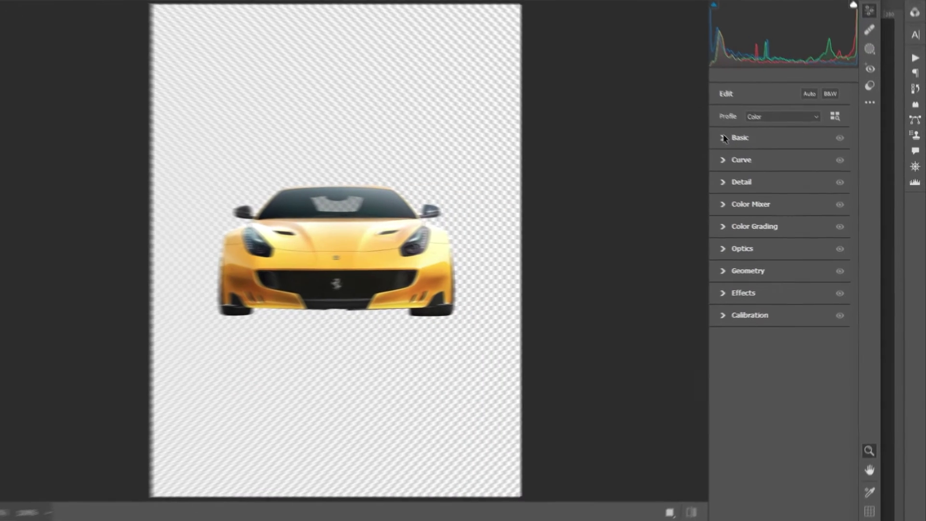
click(701, 125)
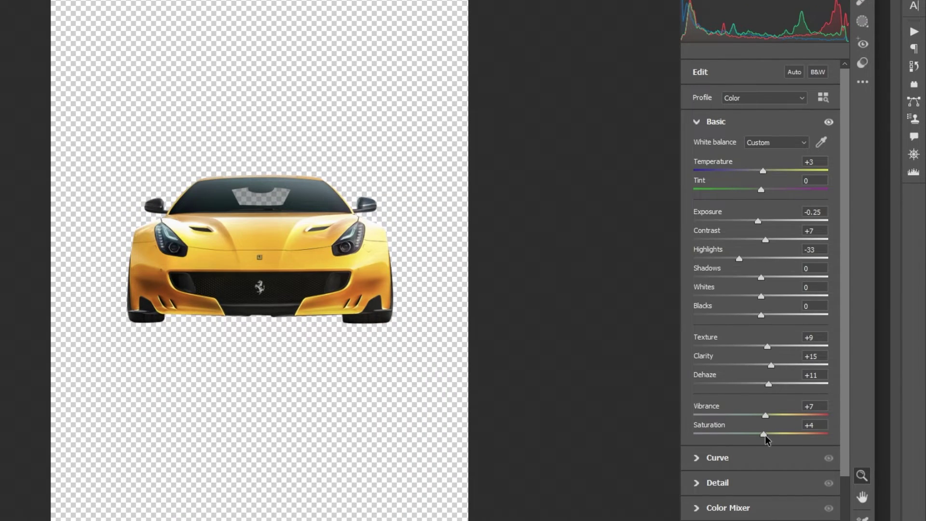
click(696, 122)
click(698, 174)
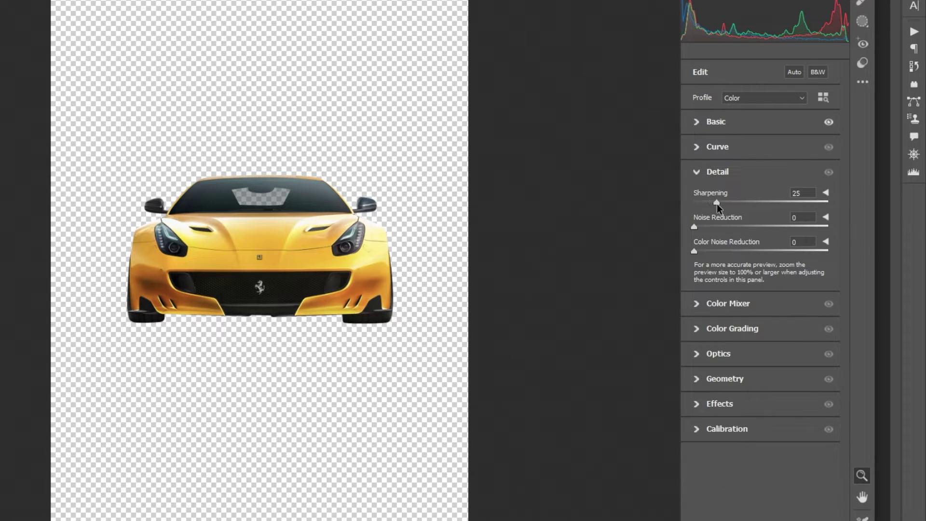
click(696, 173)
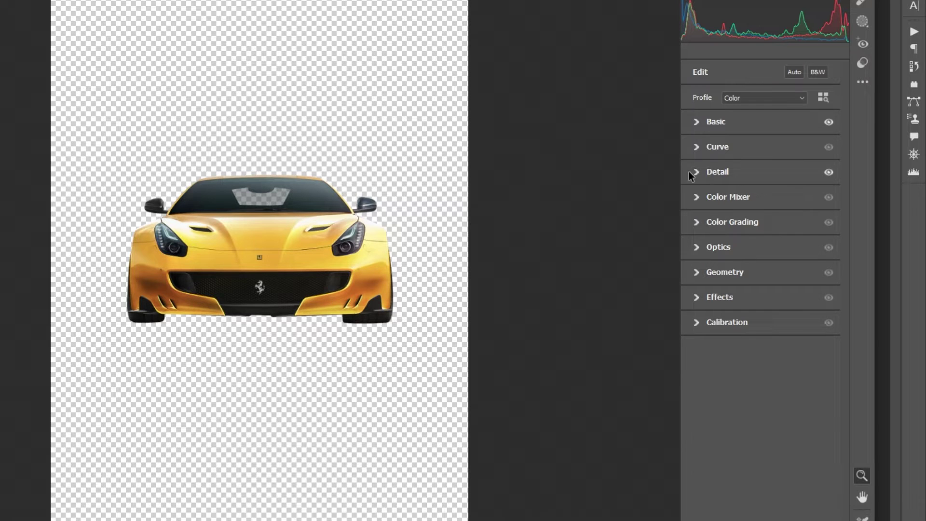
Brighten the orange luminance and set the Calibration Red Primary hue to +20
click(696, 198)
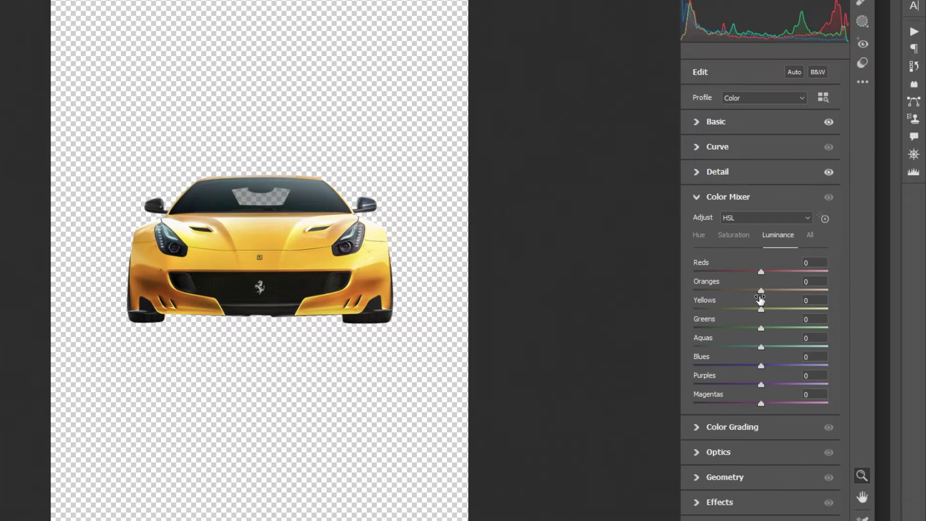
drag(759, 291, 768, 310)
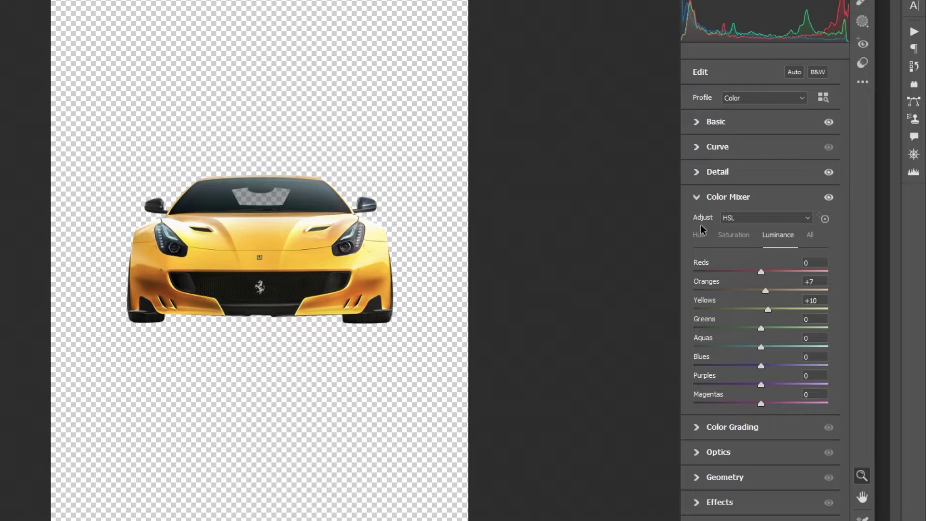
click(697, 197)
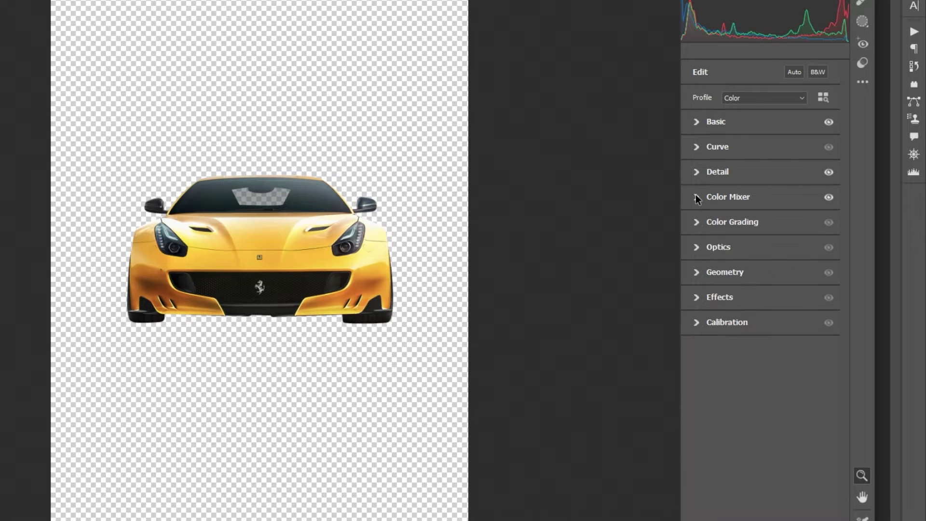
click(699, 323)
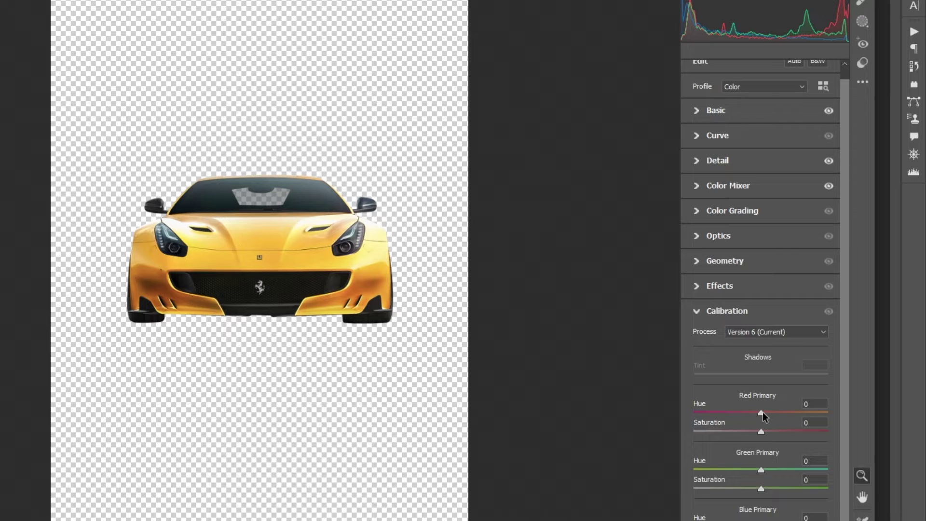
drag(763, 412, 775, 413)
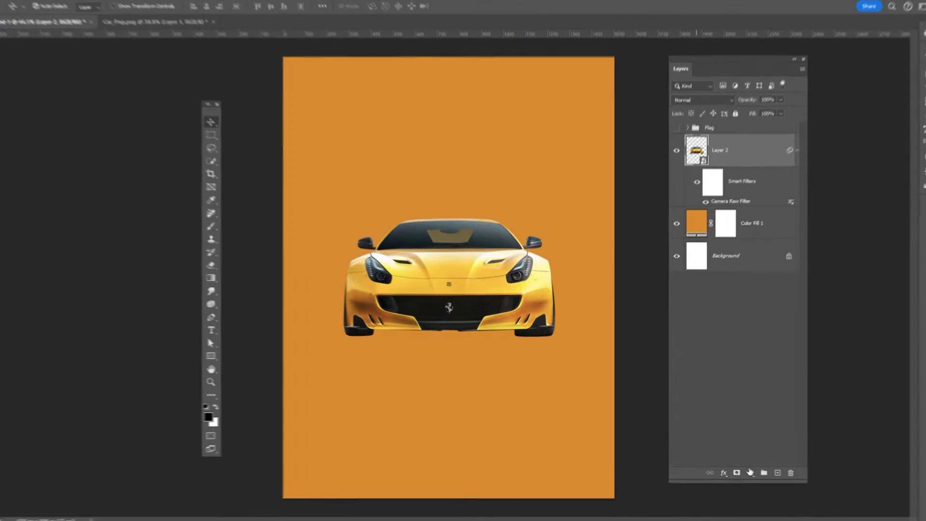
Add an Exposure layer clipped to the car and set it to -1.55
click(749, 472)
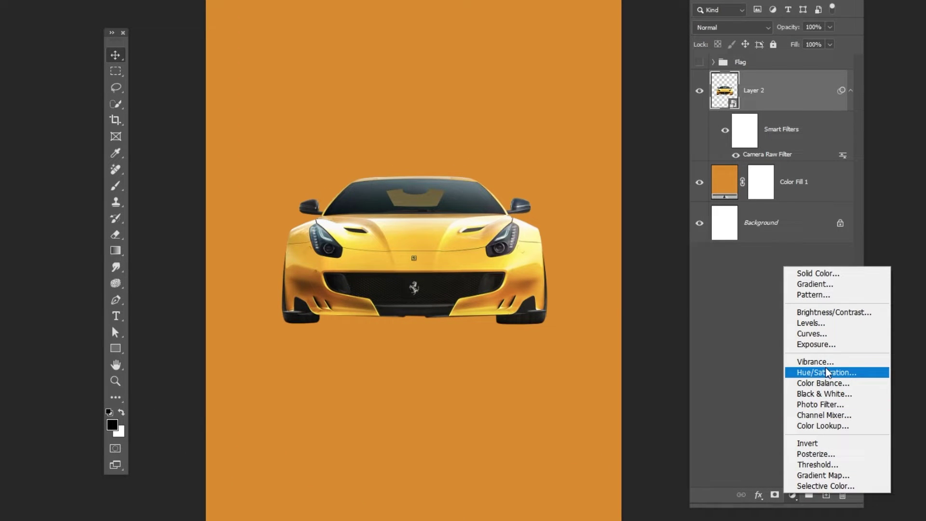
click(822, 346)
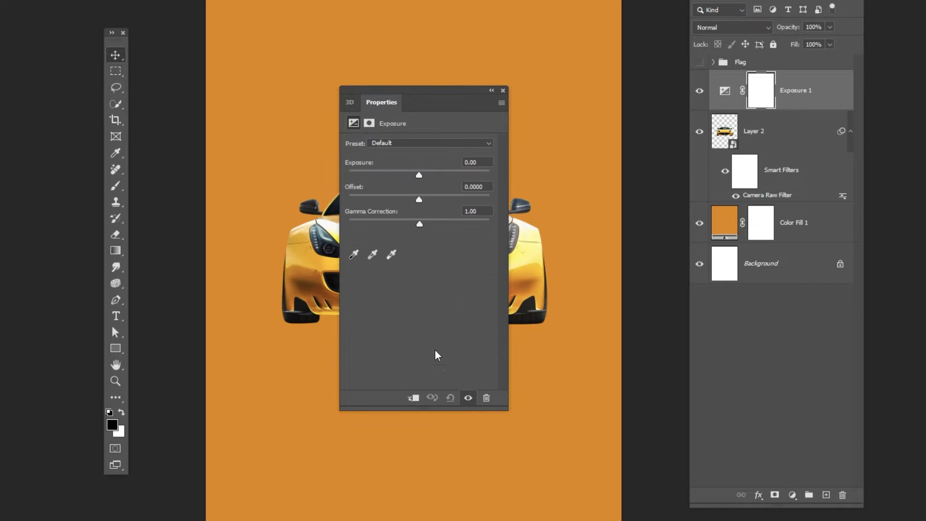
click(413, 398)
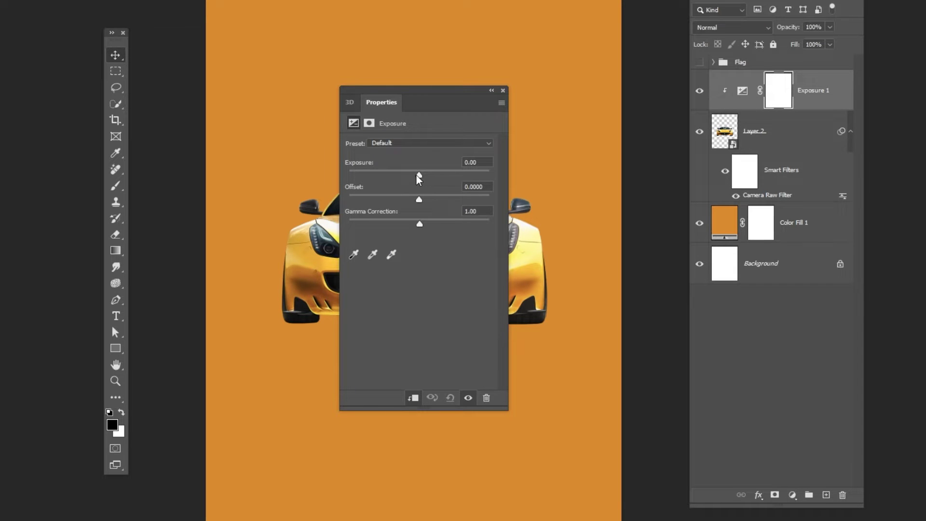
drag(418, 178, 405, 178)
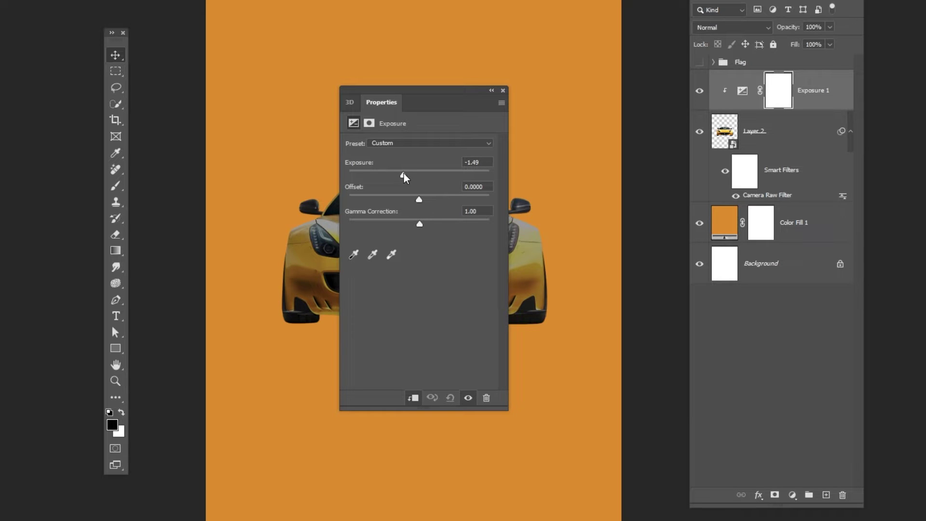
click(504, 91)
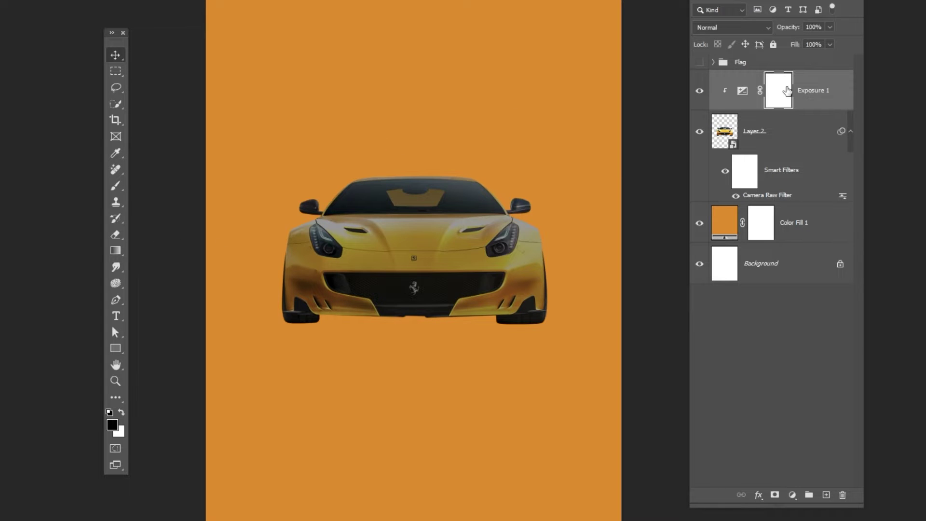
Draw a black-to-white Basics gradient in the Exposure 1 layer mask
click(114, 250)
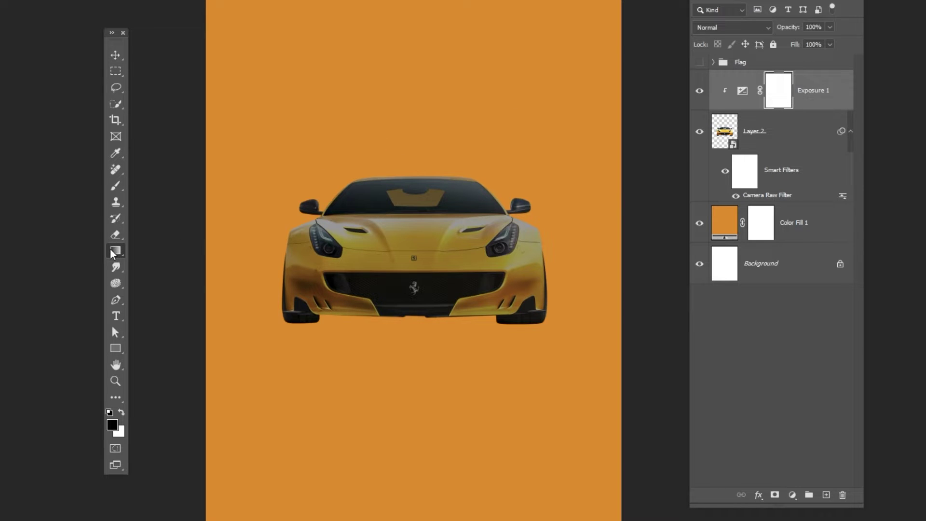
click(171, 250)
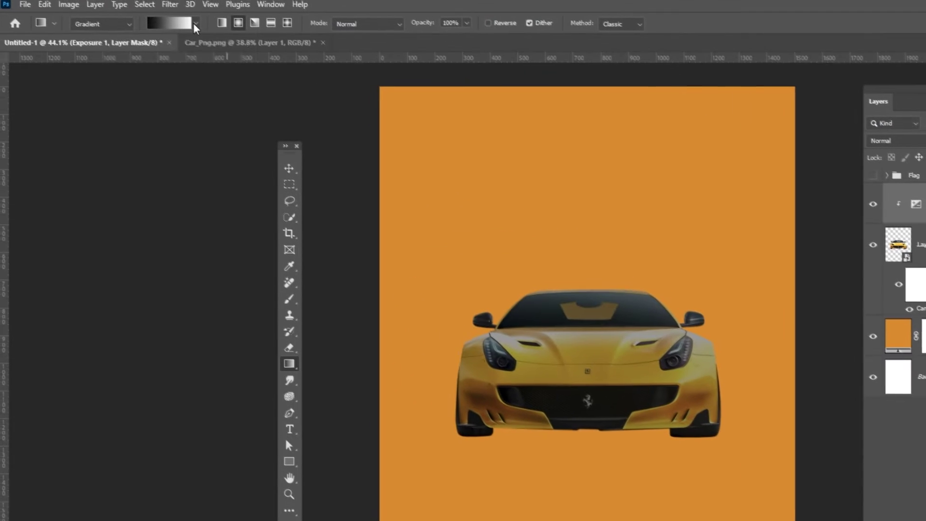
click(193, 24)
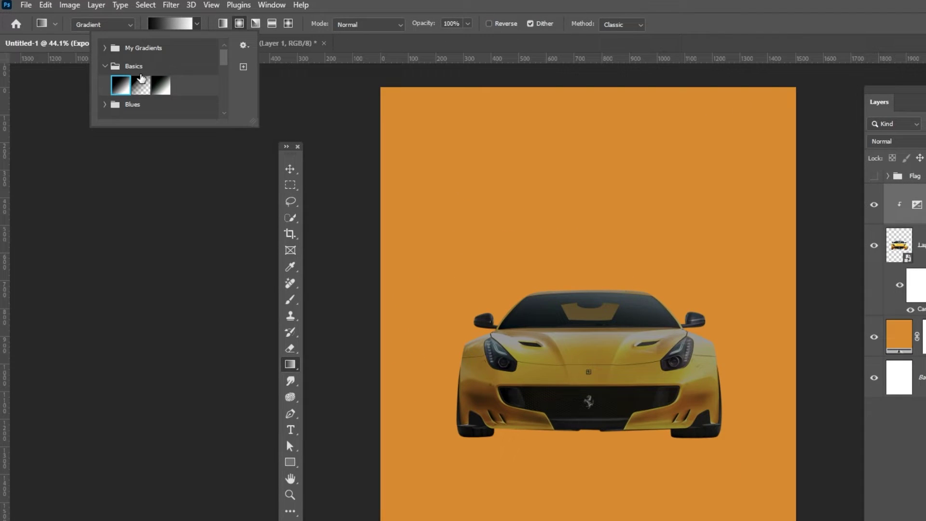
click(215, 27)
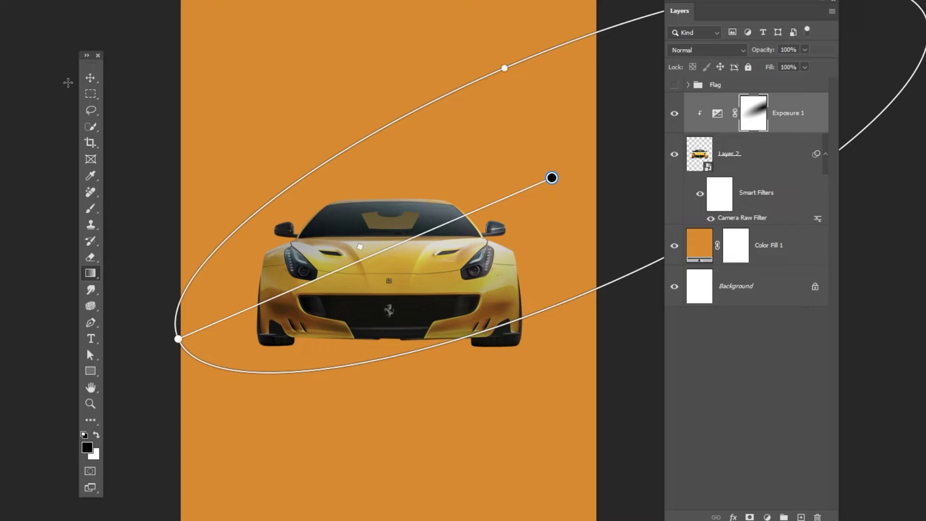
click(90, 78)
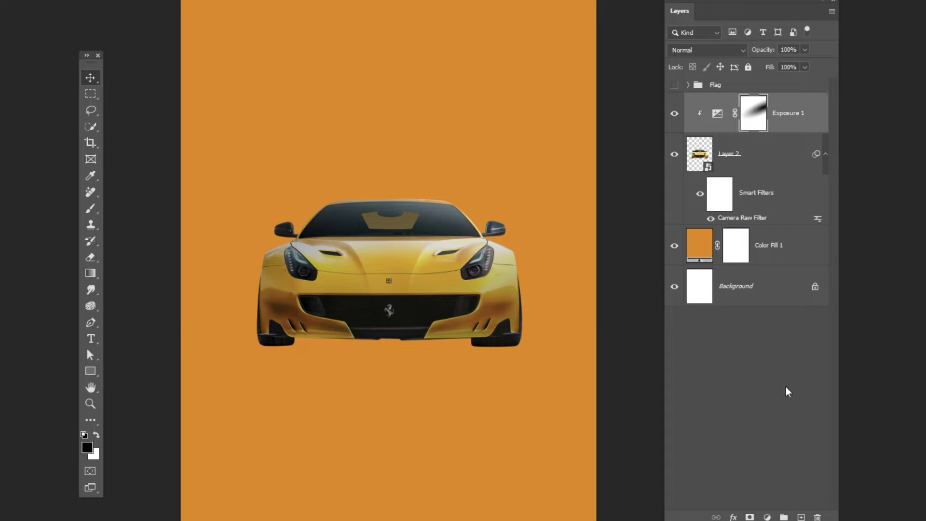
Create Layer 3 with a white Soft Round brush and Screen blend mode
click(801, 517)
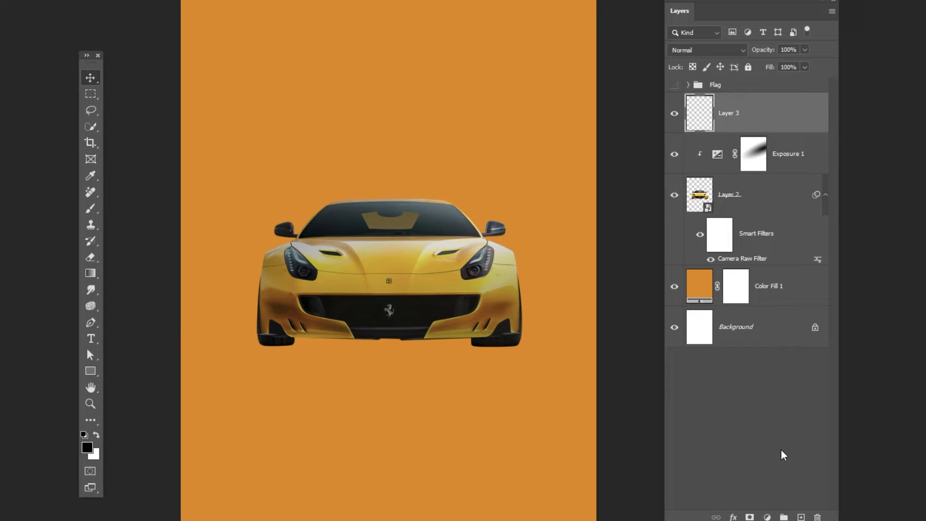
key(b)
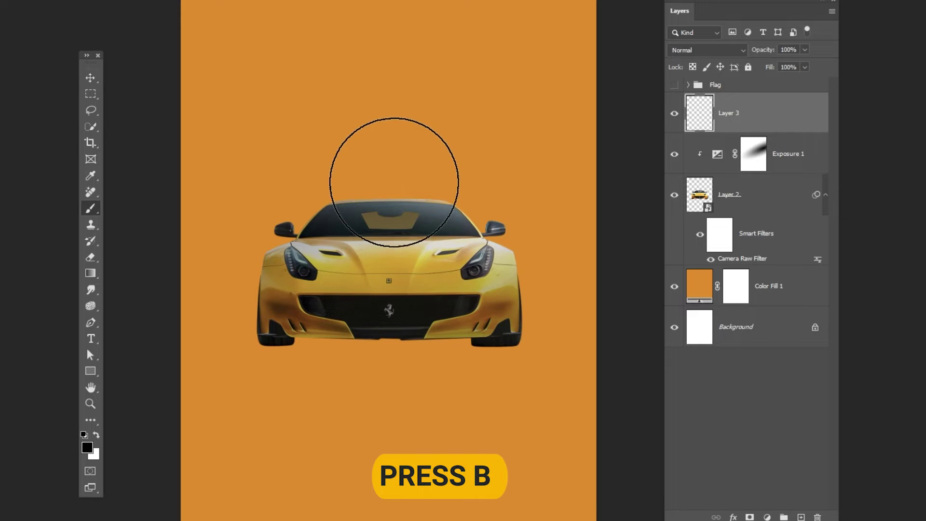
right_click(394, 183)
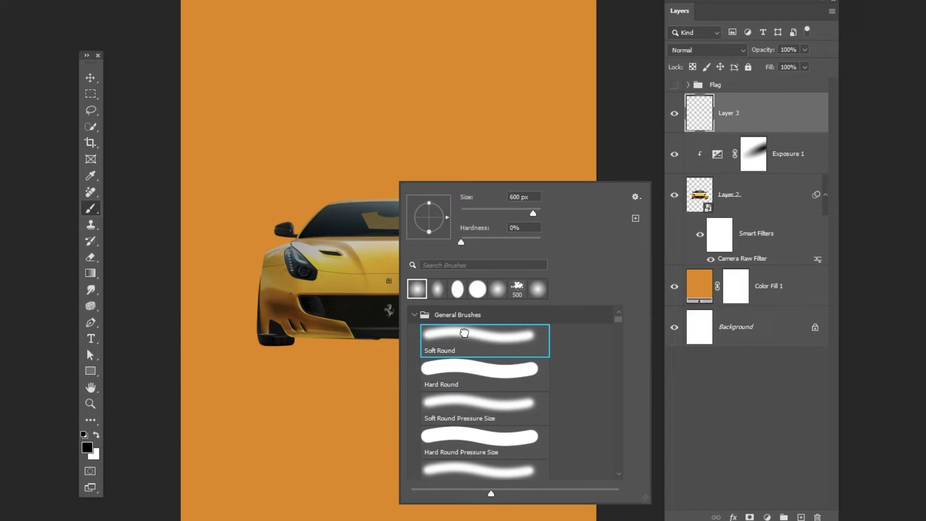
click(96, 434)
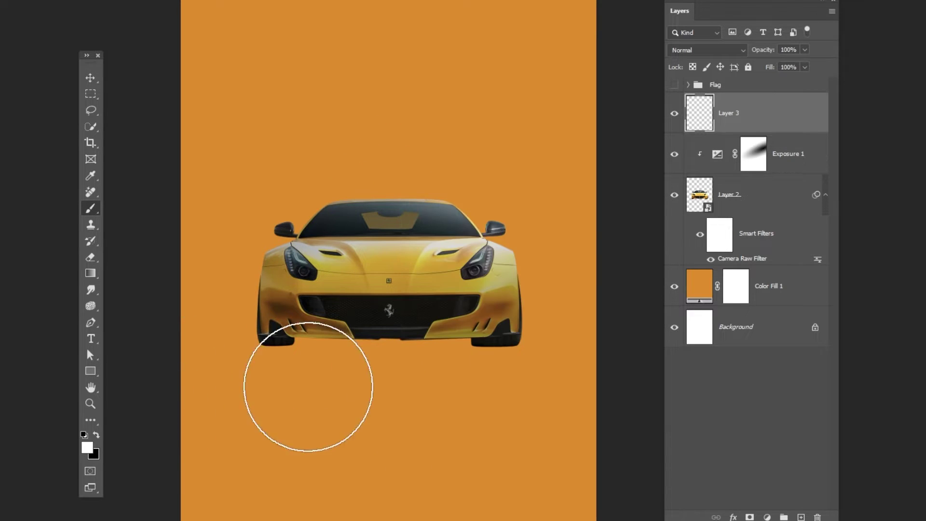
click(732, 52)
click(693, 171)
Zoom out and paint a large soft white glow right of the car
click(572, 246)
key(z)
alt+click(534, 249)
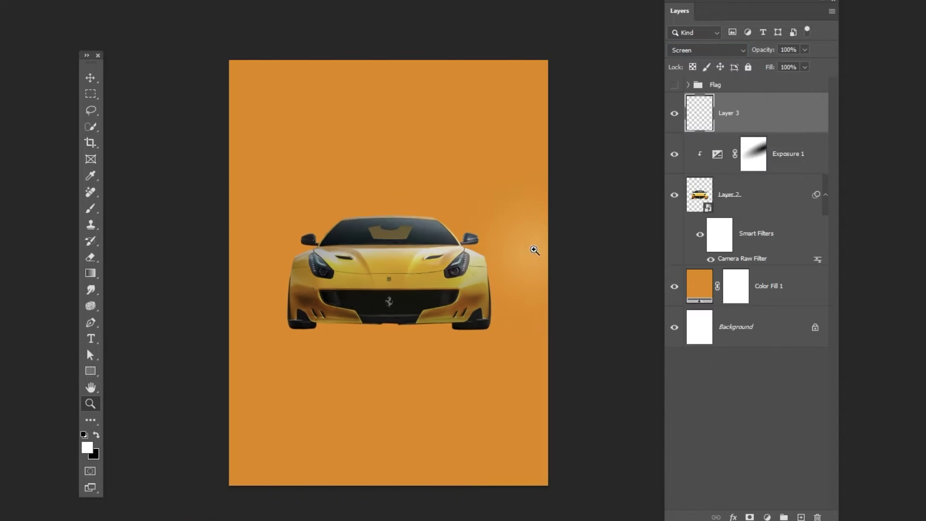
drag(534, 249, 522, 249)
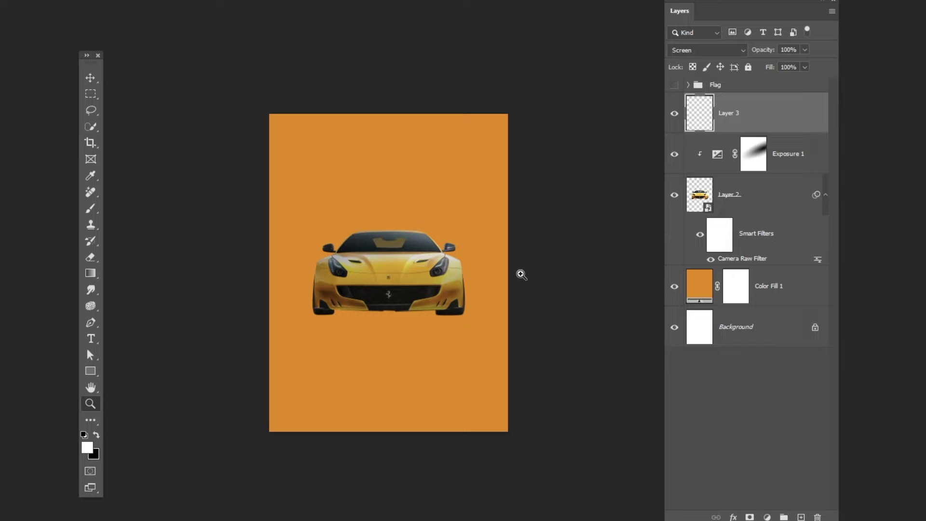
key(b)
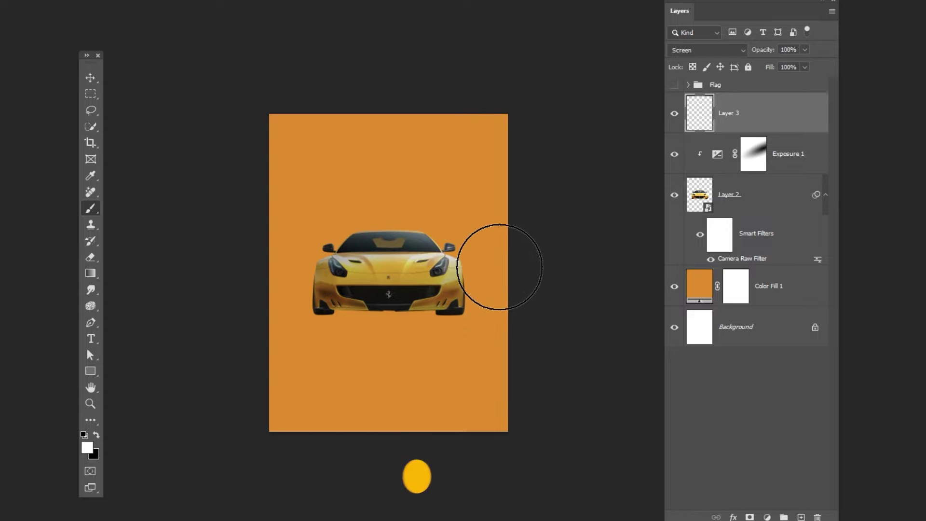
drag(512, 263, 499, 267)
click(513, 251)
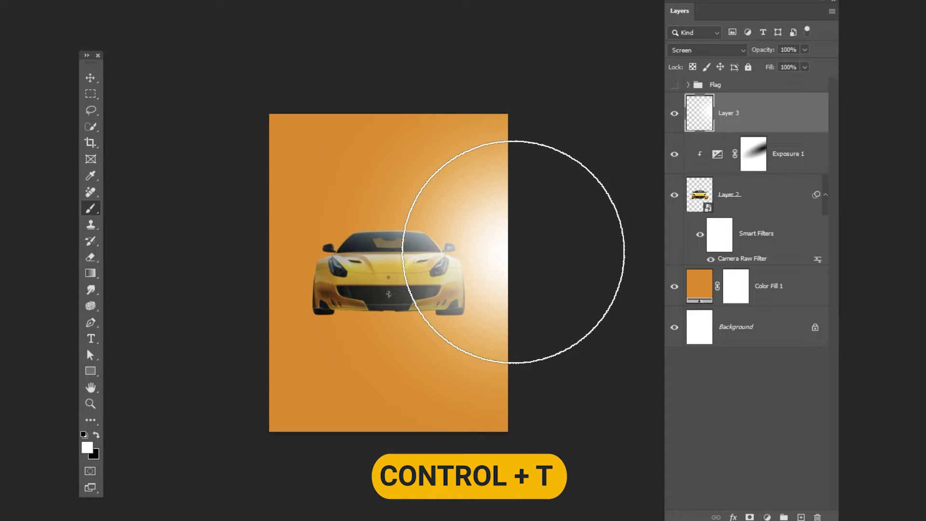
Scale the glow layer far beyond the poster edges
key(ctrl+t)
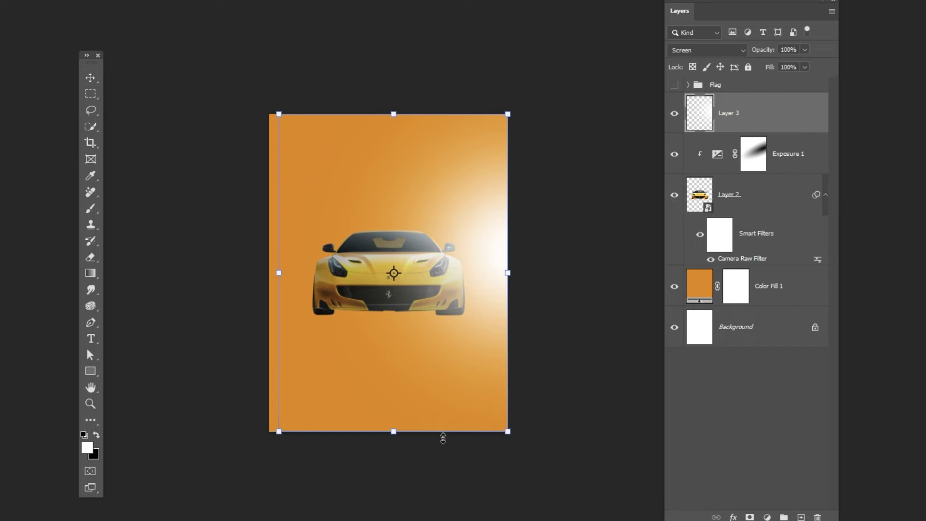
mouse_move(396, 434)
mouse_down()
mouse_move(466, 450)
mouse_move(455, 383)
mouse_up()
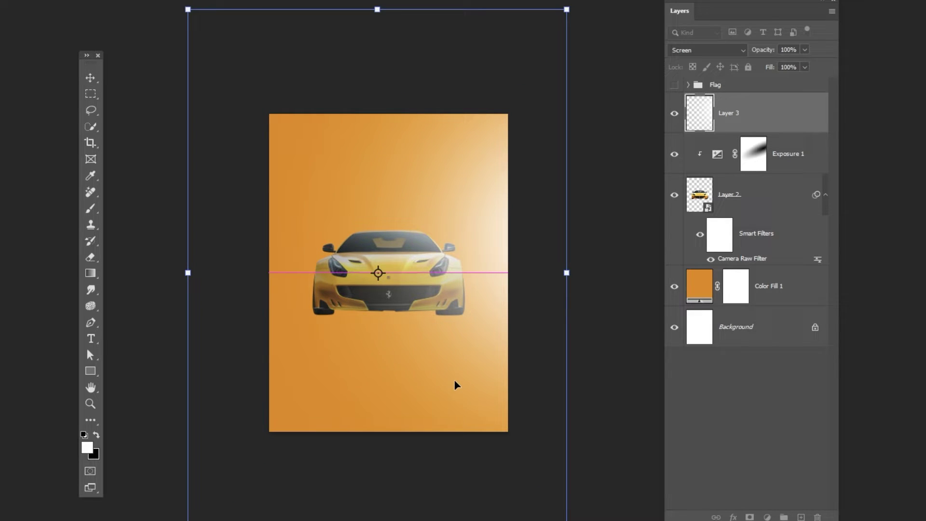
key(Return)
key(ctrl+t)
Move the glow up and Alt-split its Underlying Layer Blend If sliders
drag(497, 326, 507, 252)
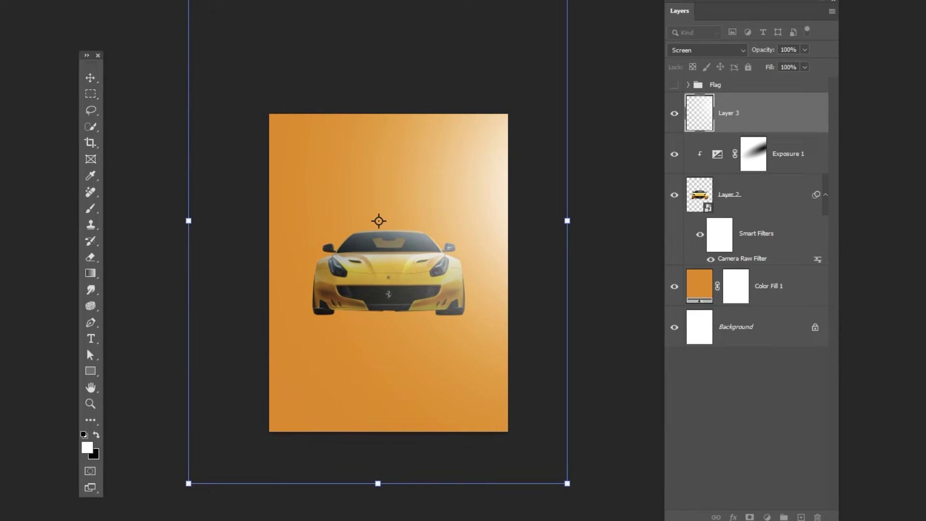
key(Return)
right_click(745, 124)
click(761, 89)
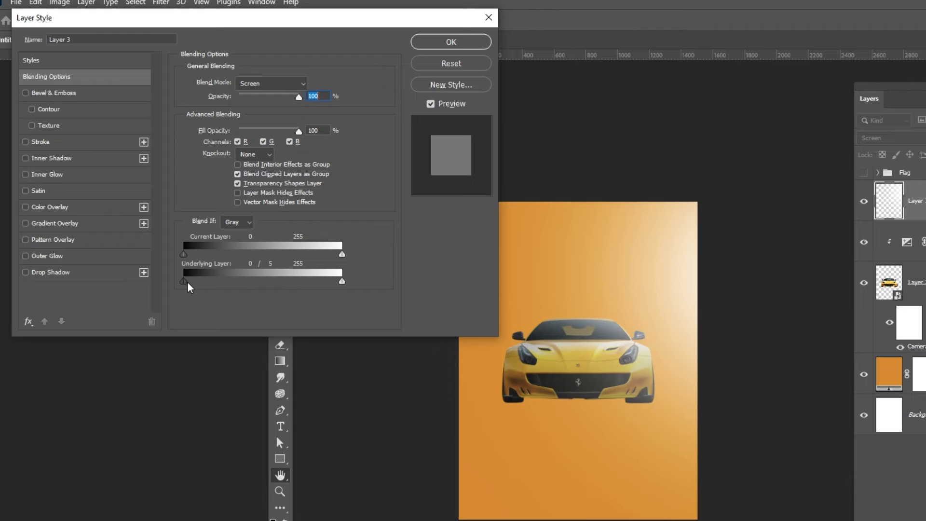
drag(183, 282, 276, 291)
drag(183, 282, 216, 282)
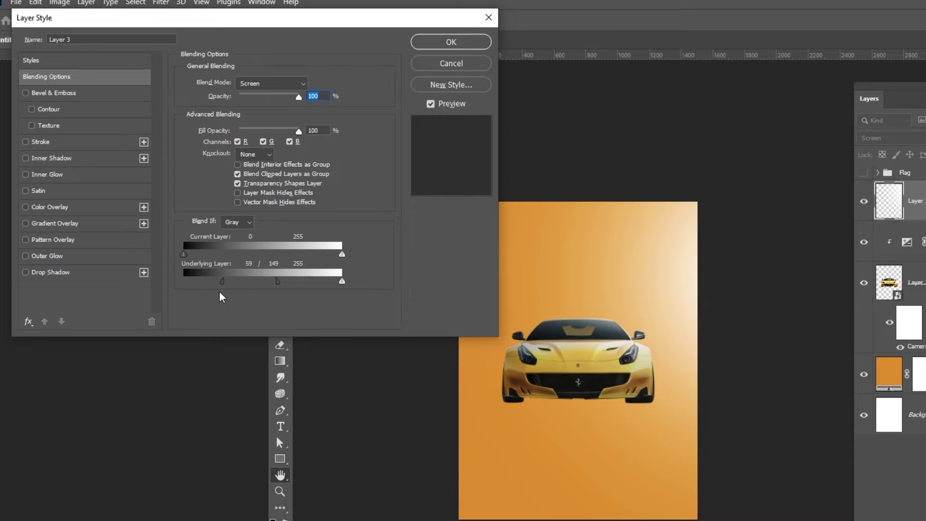
mouse_move(341, 282)
mouse_down()
mouse_move(279, 283)
mouse_move(289, 282)
mouse_up()
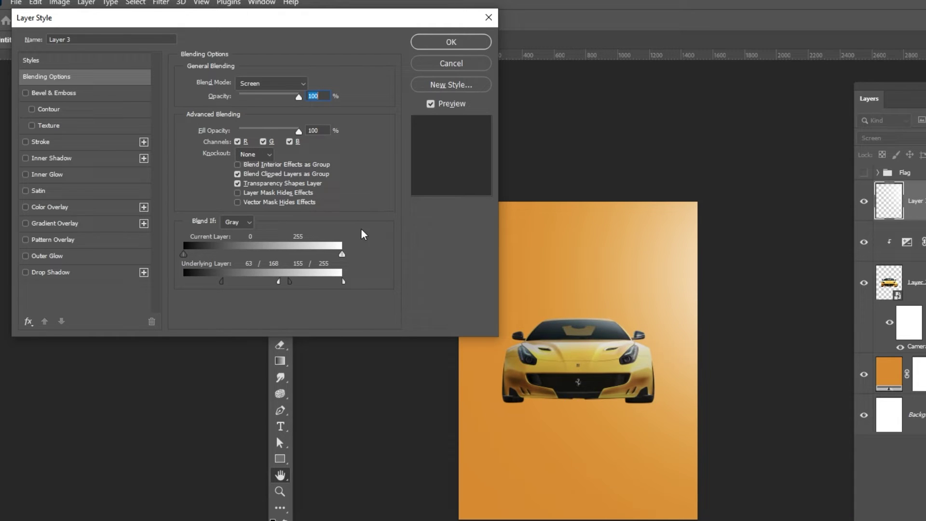
Confirm the Blend If settings and nudge the glow into place behind the car
click(450, 43)
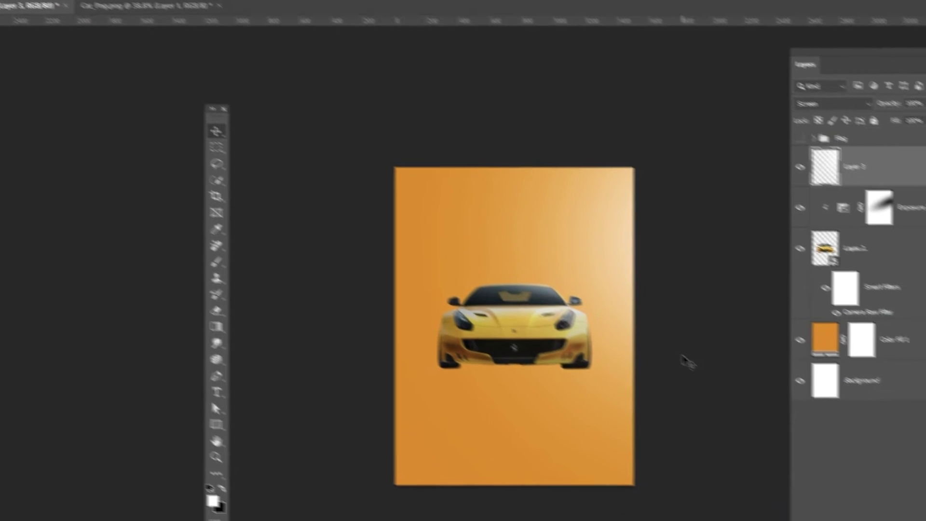
mouse_move(506, 186)
mouse_down()
mouse_move(501, 200)
mouse_move(497, 192)
mouse_up()
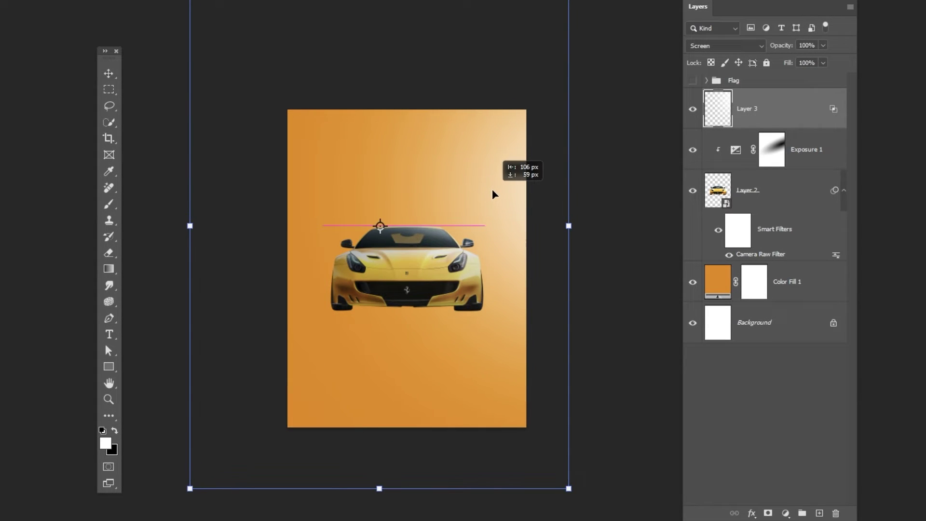
key(Return)
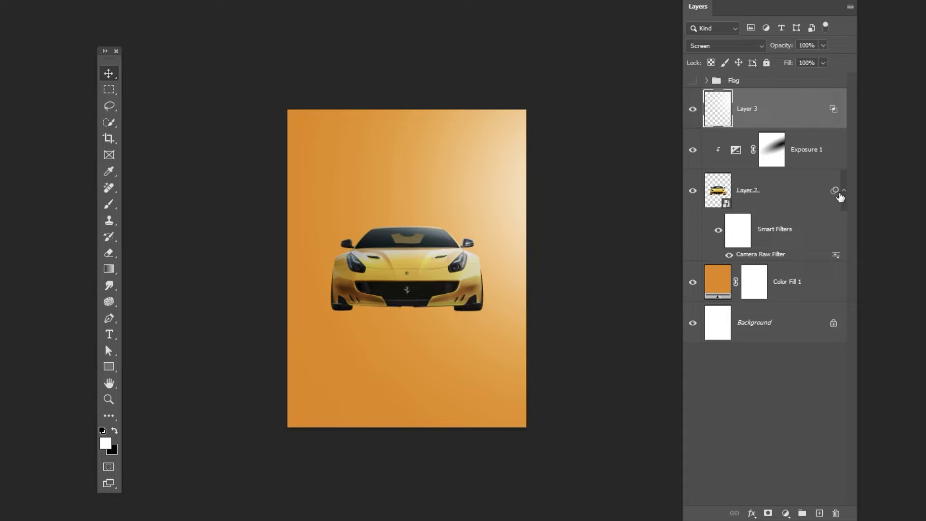
Add Layer 4 and paint a soft black patch at the poster's left edge
click(820, 514)
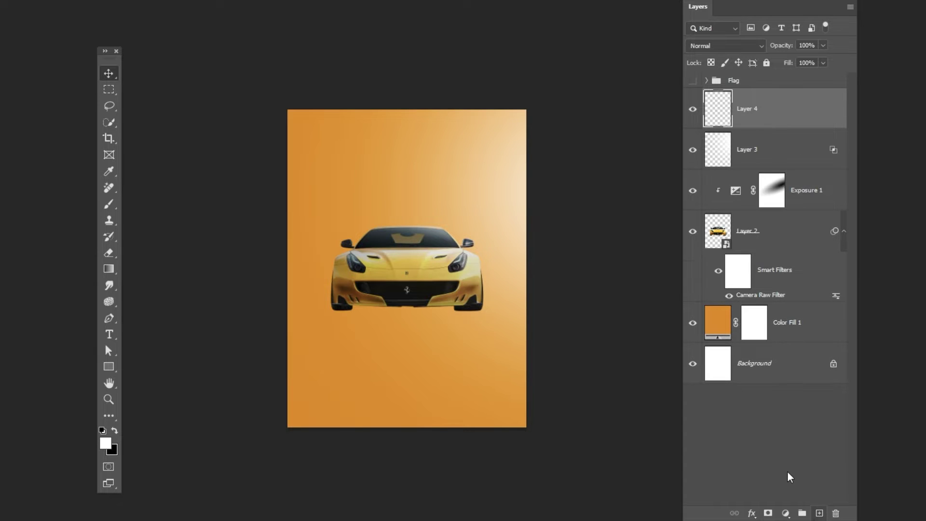
key(b)
right_click(359, 322)
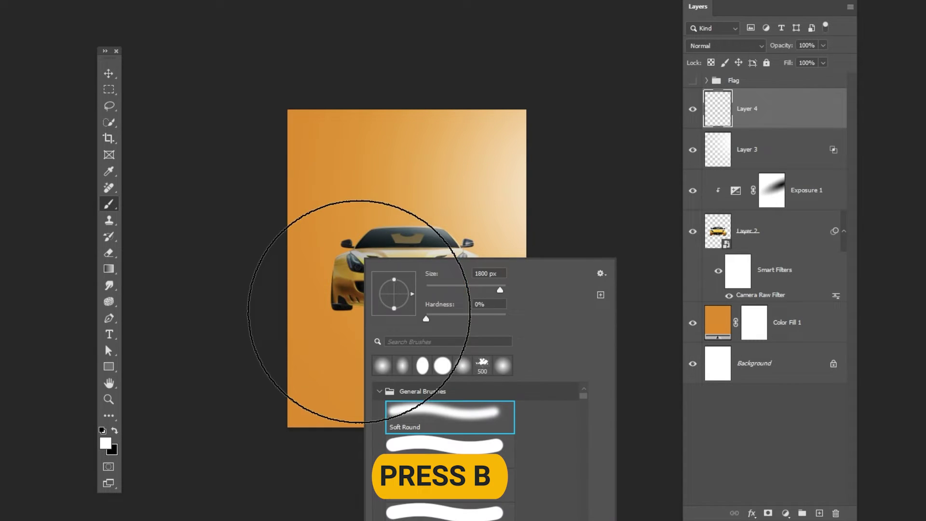
click(114, 430)
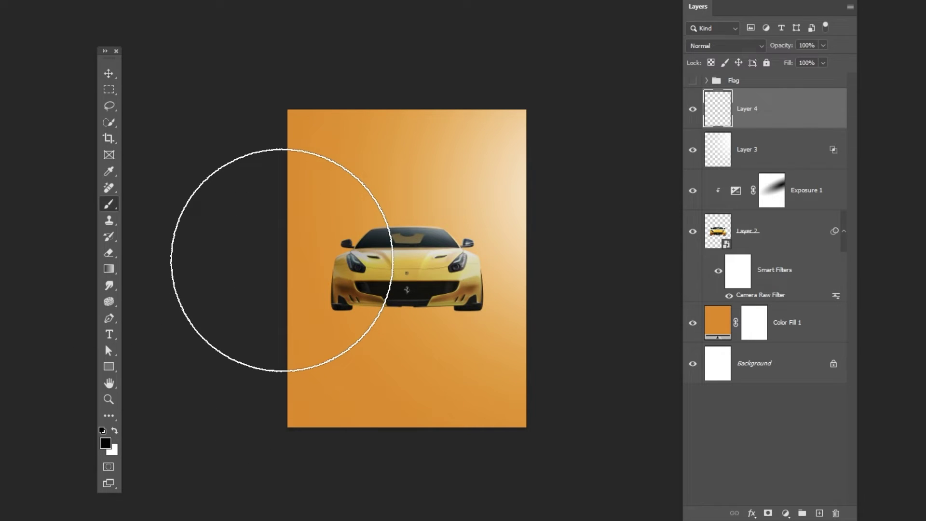
click(282, 260)
Set Layer 4's blend mode to Multiply
key(v)
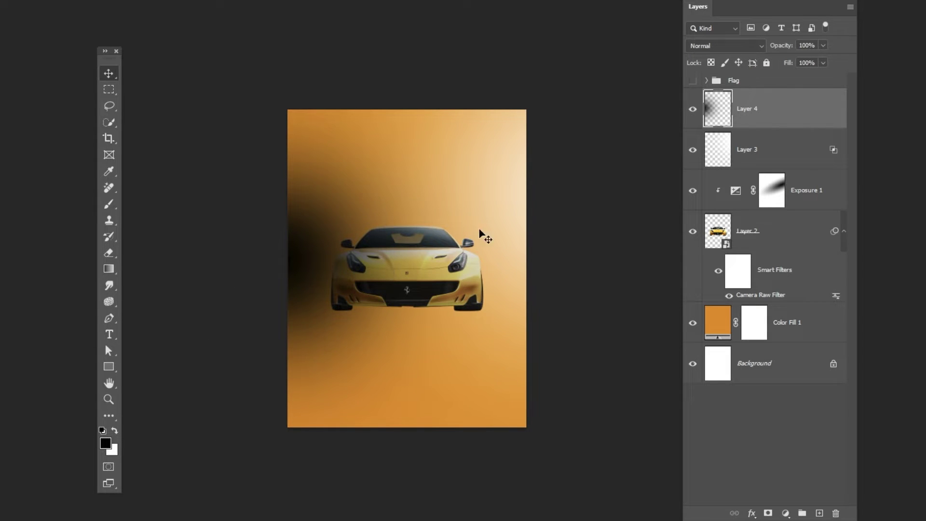
click(756, 46)
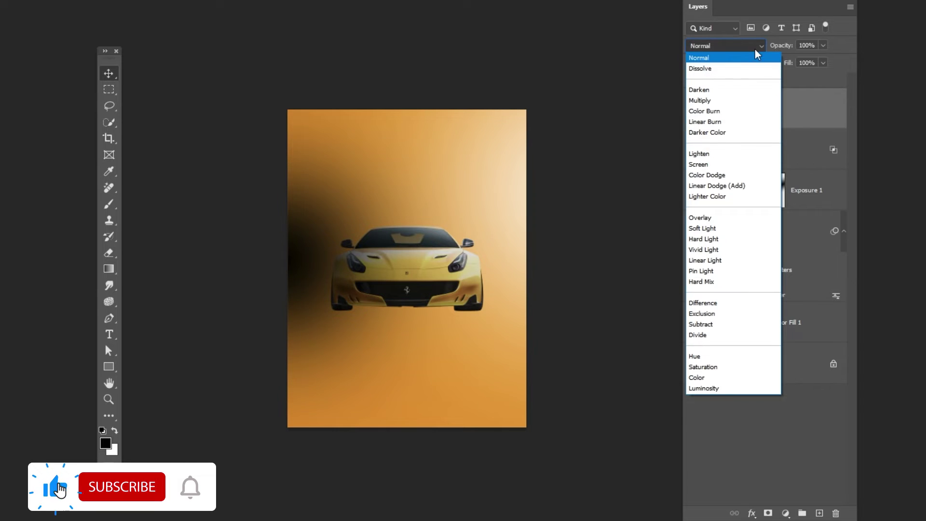
click(705, 100)
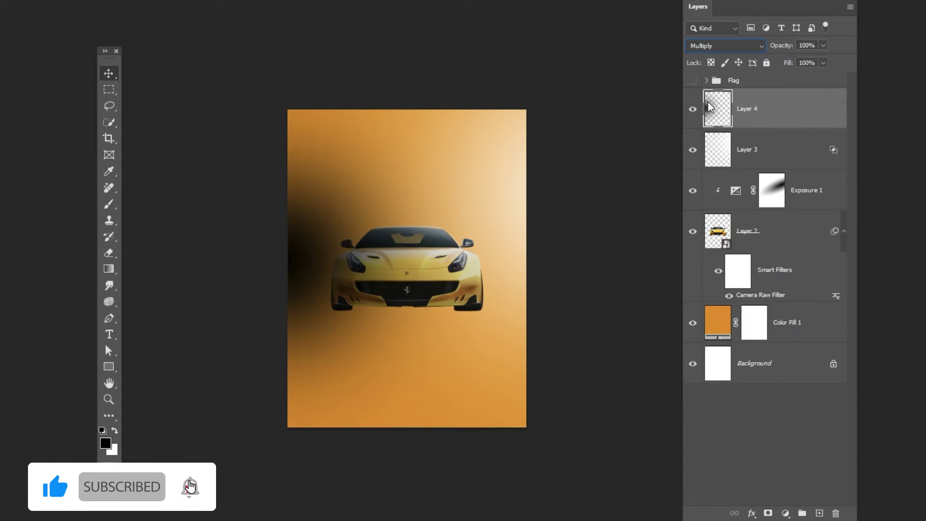
Alt-split Layer 4's Underlying Layer white slider to fade it over bright areas
right_click(743, 128)
click(789, 78)
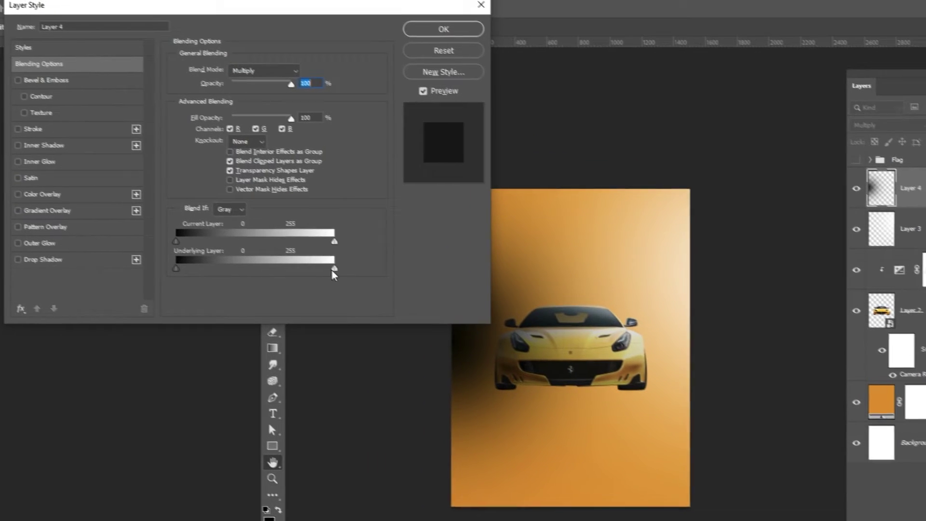
mouse_move(343, 273)
alt+mouse_down()
mouse_move(230, 273)
mouse_move(242, 273)
alt+mouse_up()
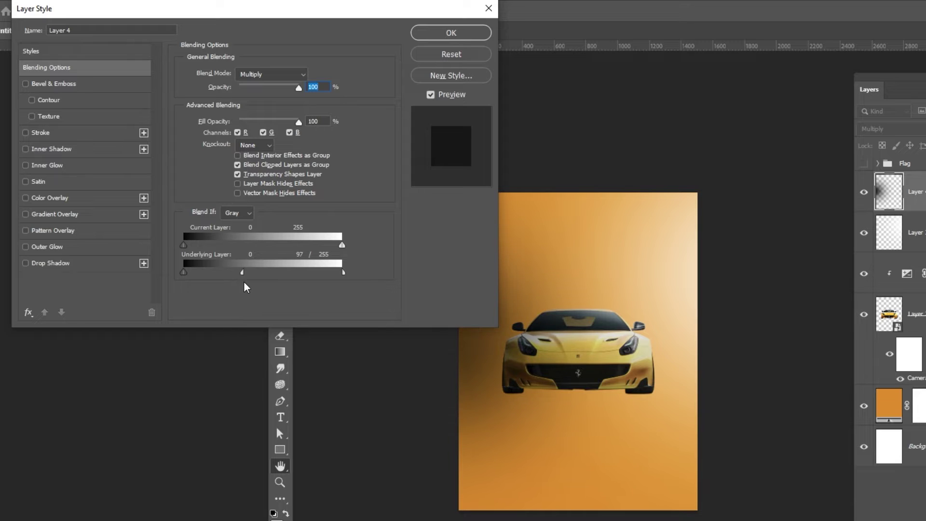
click(449, 34)
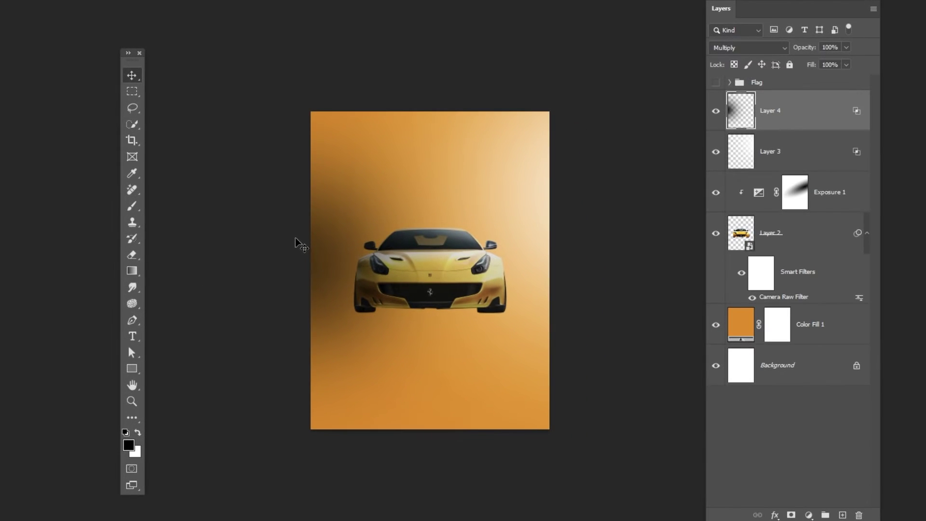
Scale Layer 4 well beyond the canvas and shift it slightly right
key(ctrl+t)
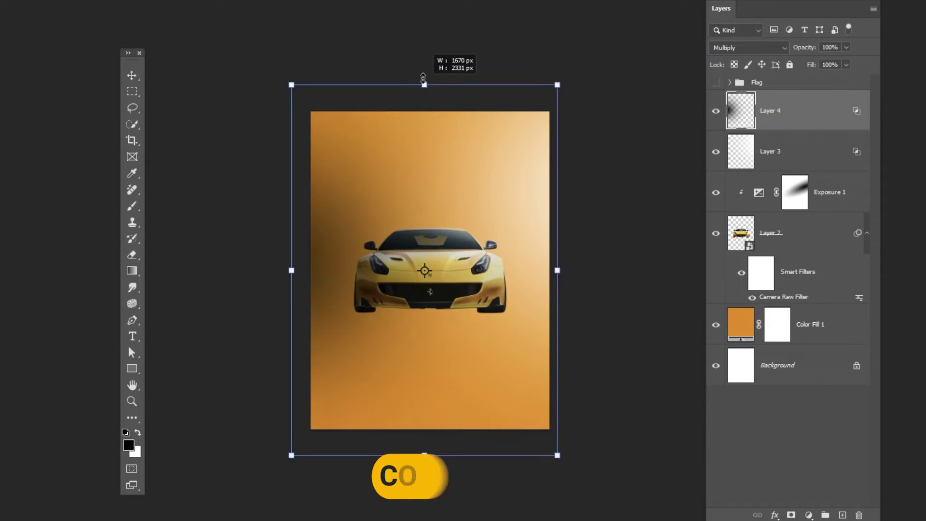
alt+drag(425, 112, 424, 31)
drag(335, 192, 366, 187)
alt+drag(453, 31, 453, 12)
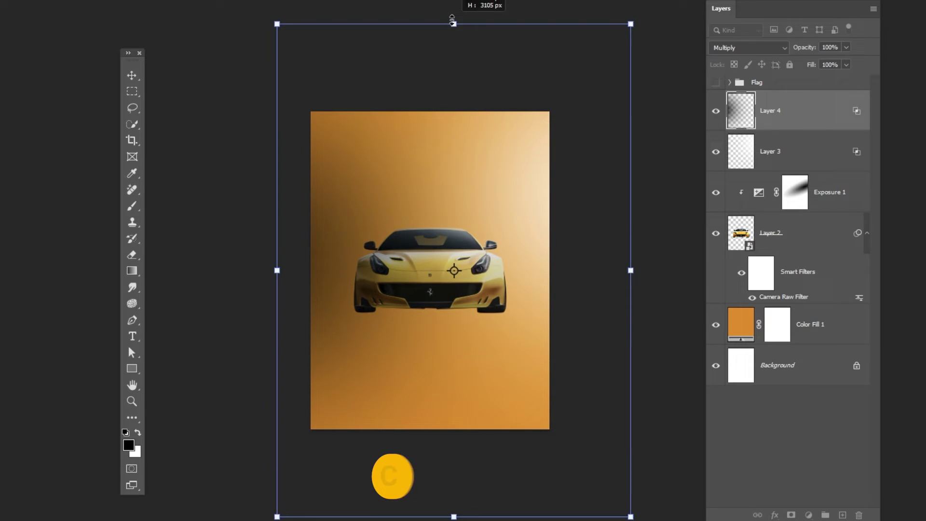
drag(355, 178, 370, 179)
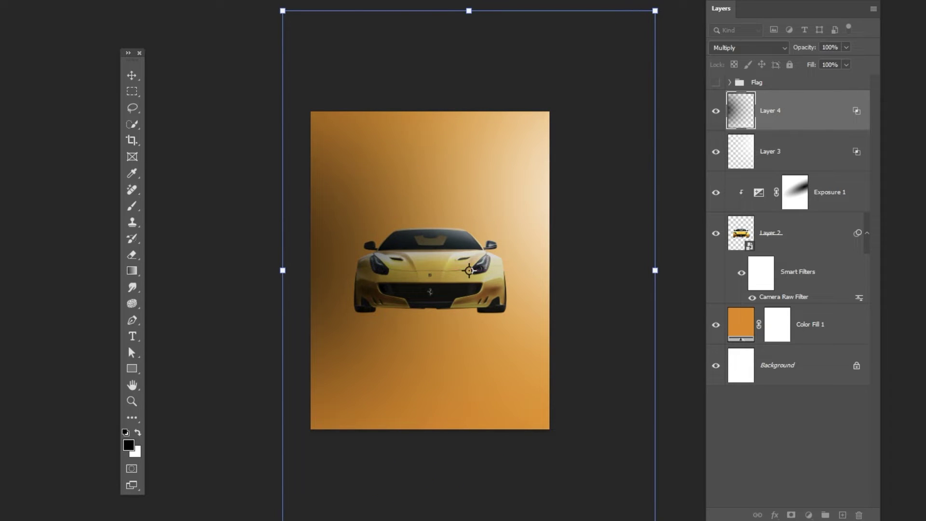
key(Return)
Select Color Fill 1 and add a new empty Layer 5 above it
click(790, 154)
click(843, 340)
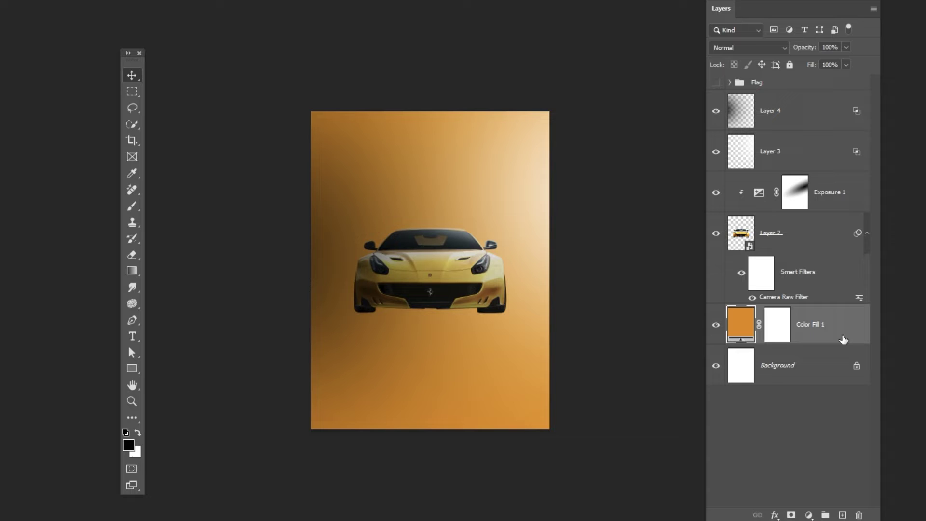
key(ctrl+plus)
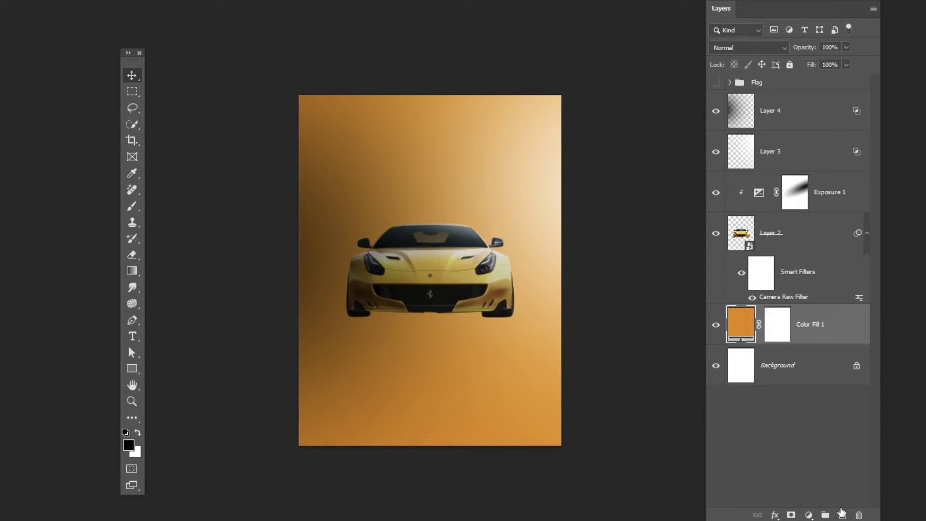
click(841, 515)
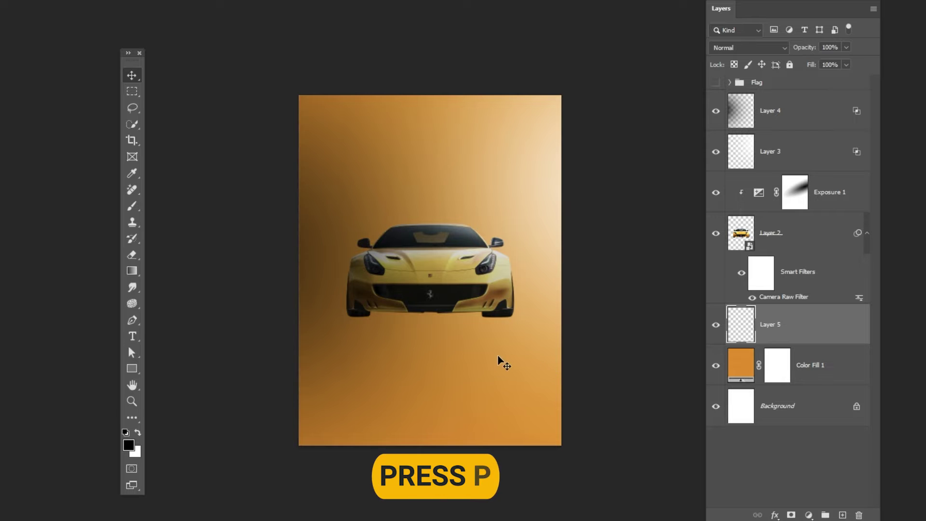
Zoom in on the car and trace a pen path along its bottom edge
key(z)
drag(502, 348, 538, 358)
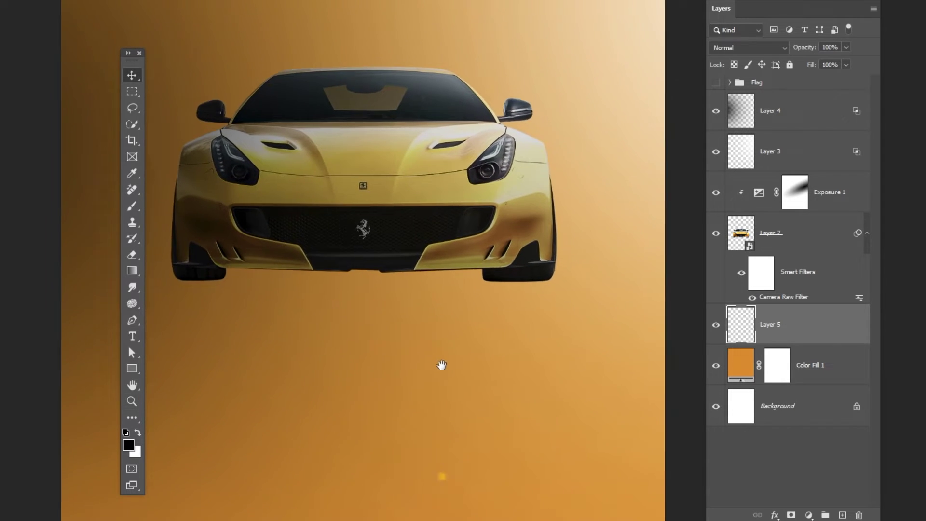
drag(442, 365, 474, 373)
key(p)
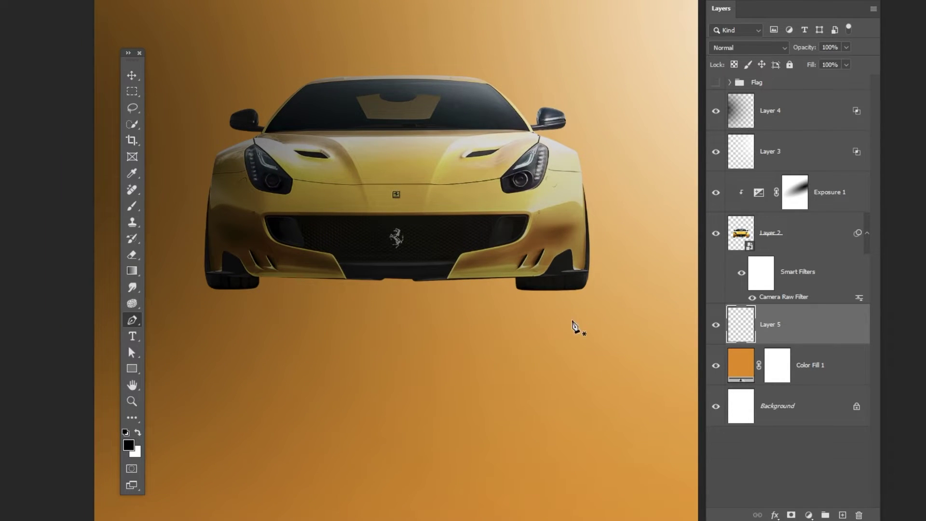
click(590, 279)
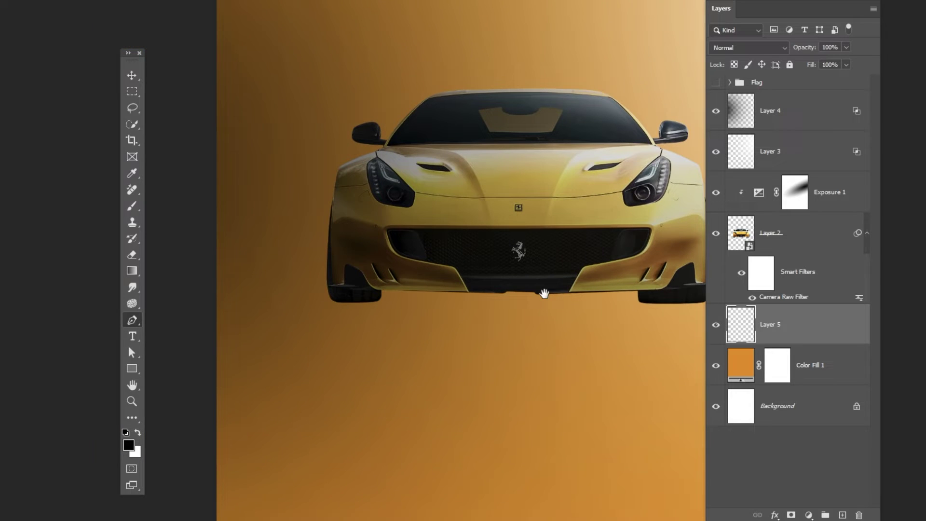
click(330, 284)
drag(184, 287, 108, 308)
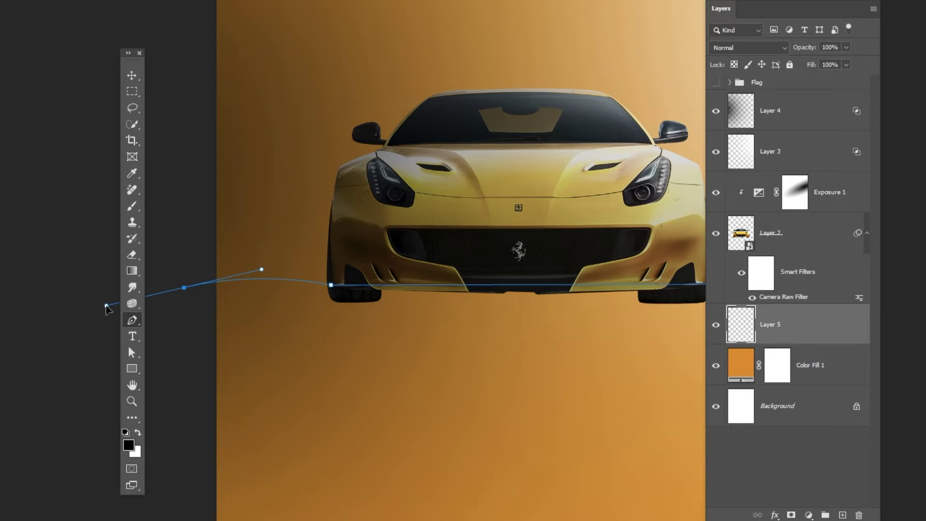
click(196, 324)
scroll(531, 338, right, 2)
click(566, 318)
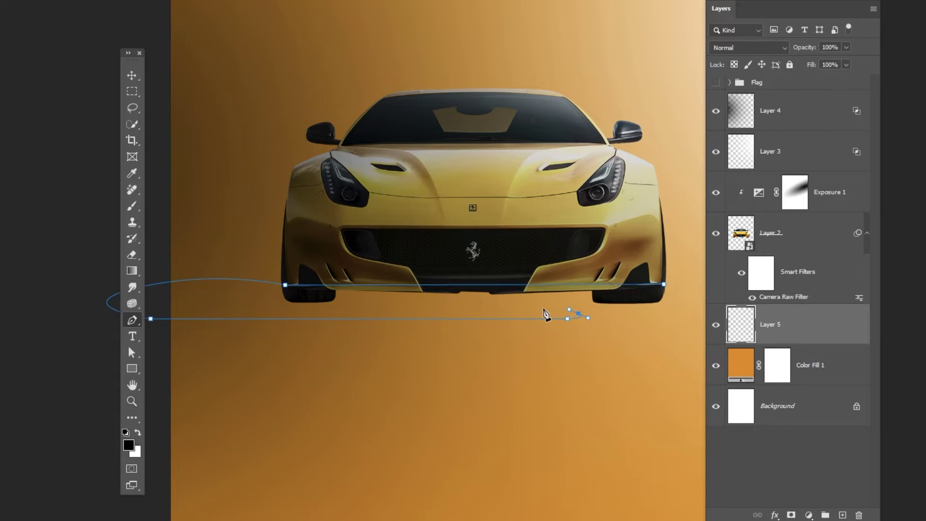
mouse_move(601, 302)
mouse_down()
mouse_move(651, 303)
mouse_move(666, 269)
mouse_up()
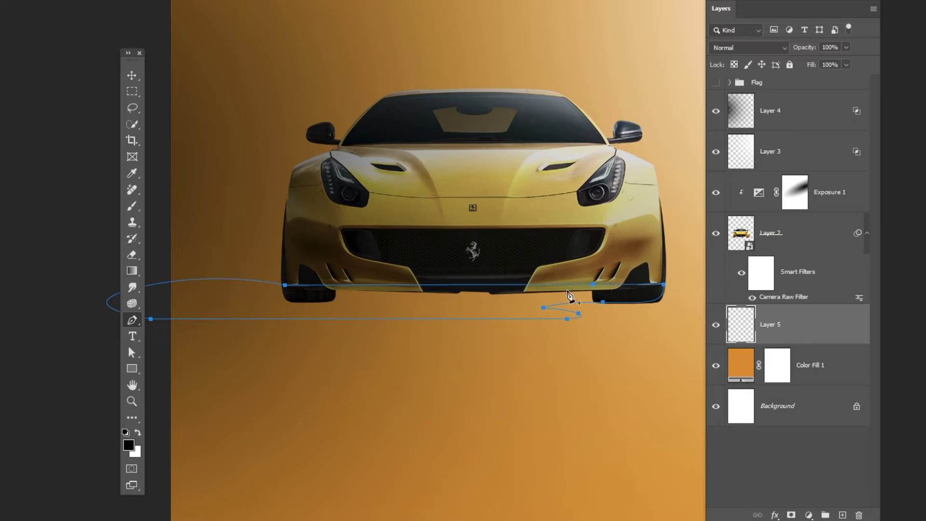
Make the traced path an unfeathered selection, fill it black and deselect
right_click(440, 313)
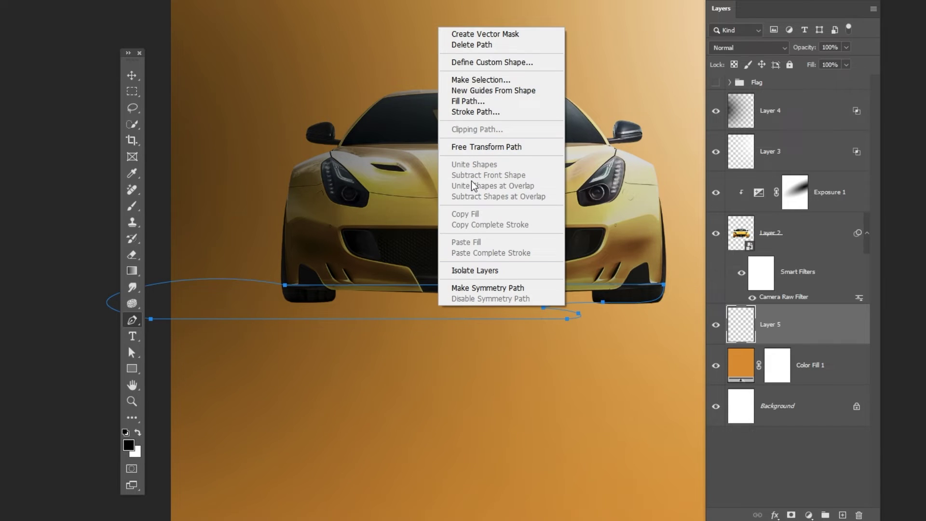
click(484, 80)
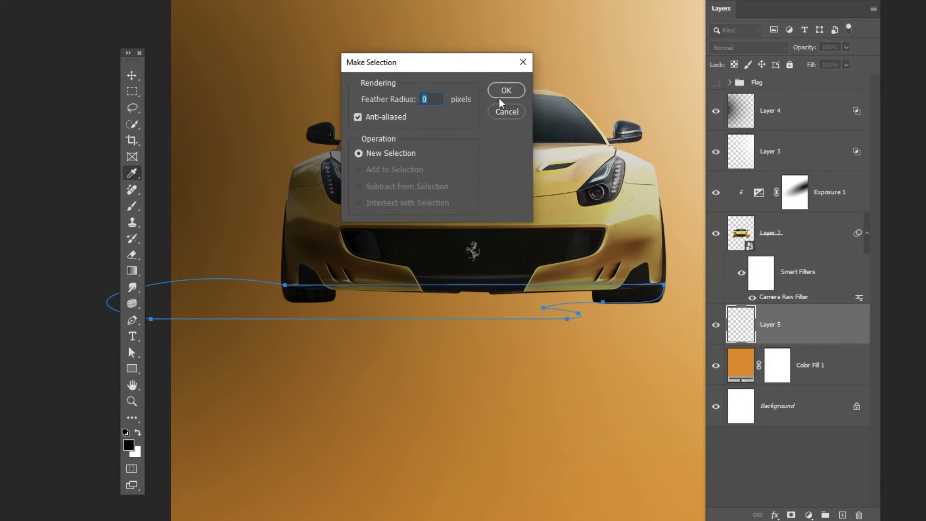
click(506, 91)
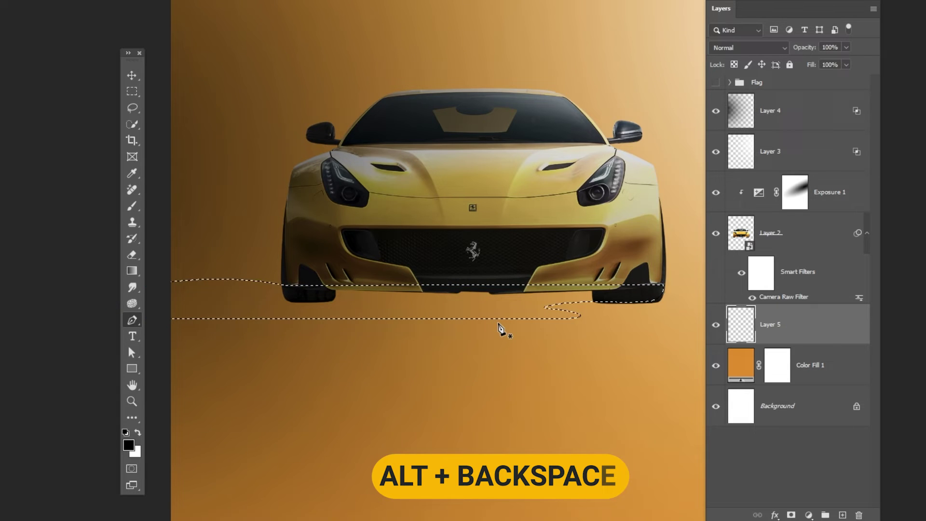
key(alt+BackSpace)
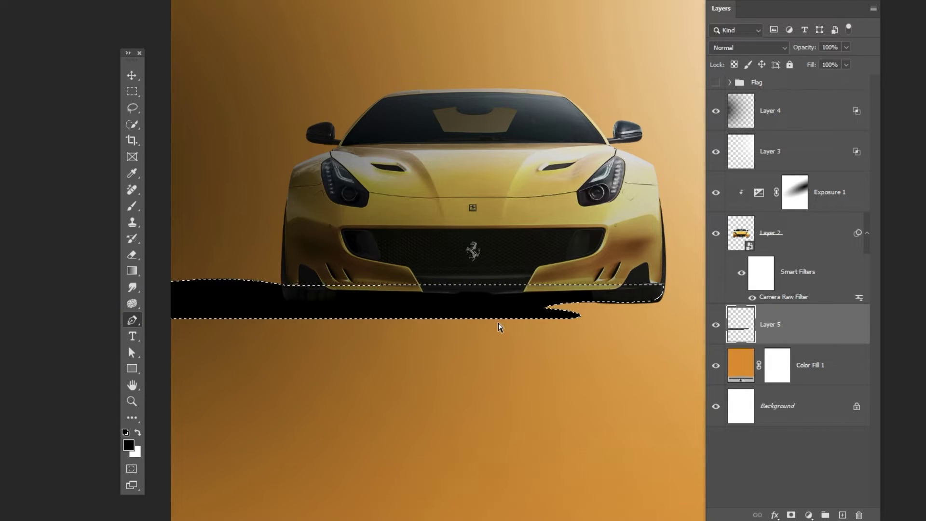
key(ctrl+d)
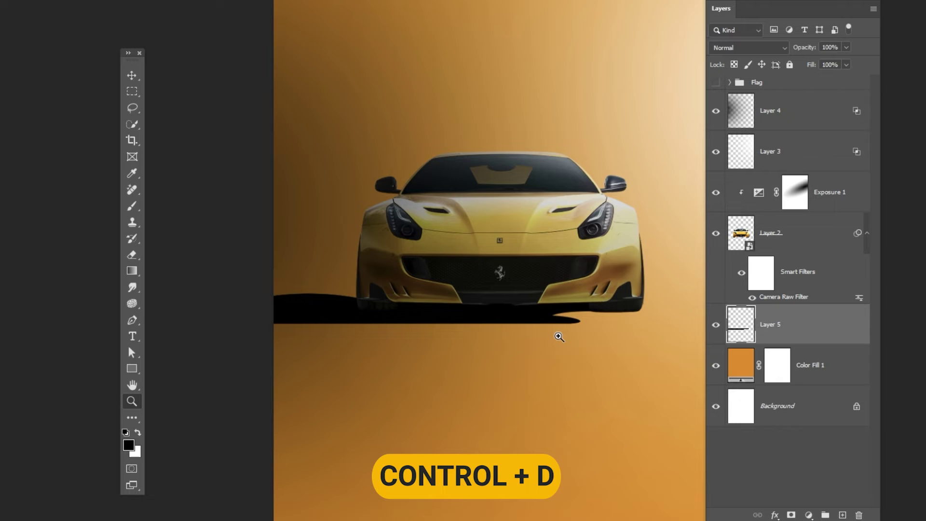
Convert Layer 5 to a smart object and apply a 4.9-pixel Gaussian Blur
right_click(762, 333)
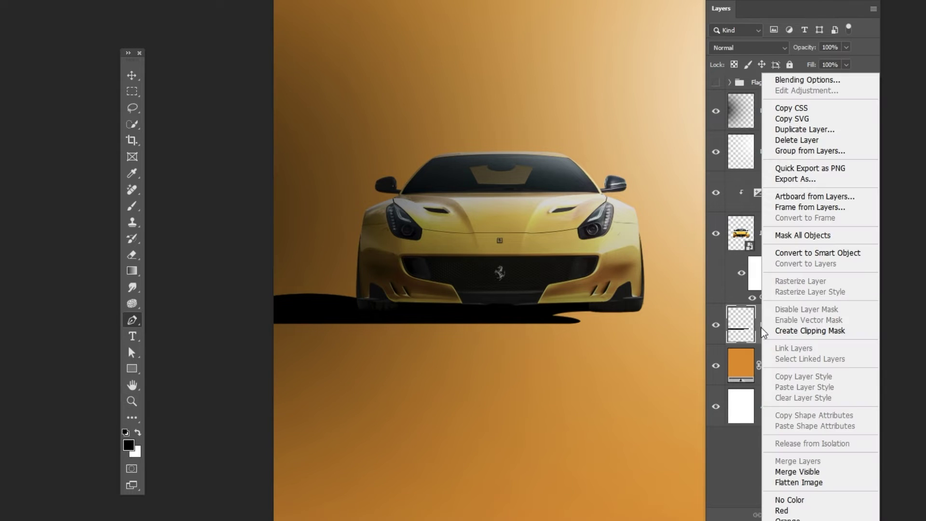
click(793, 254)
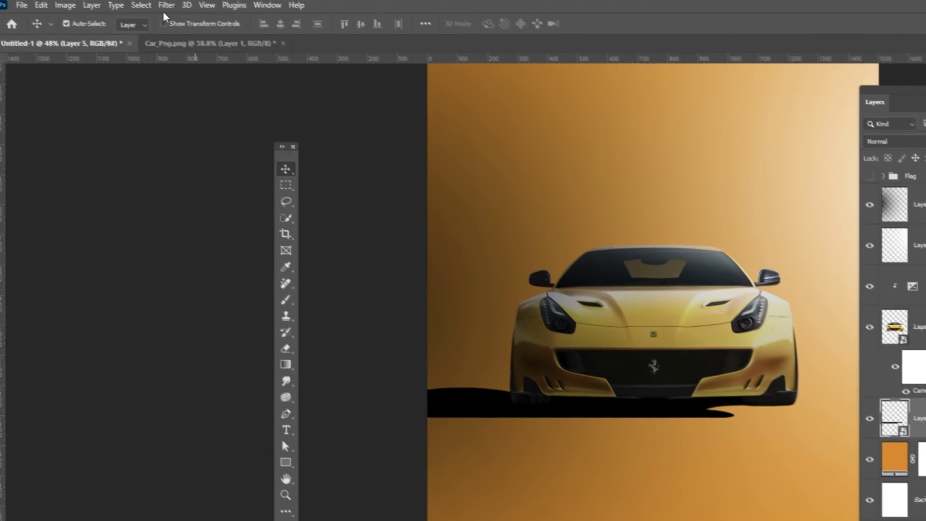
click(166, 8)
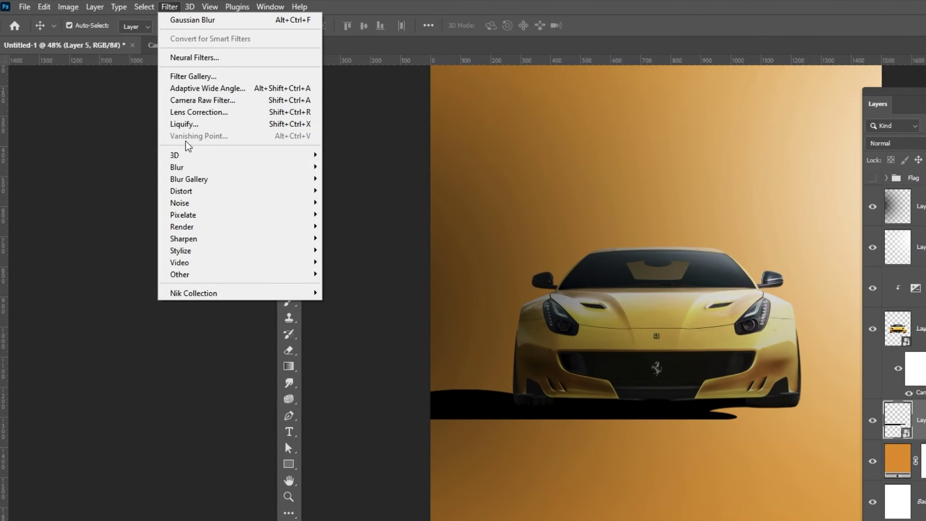
mouse_move(177, 167)
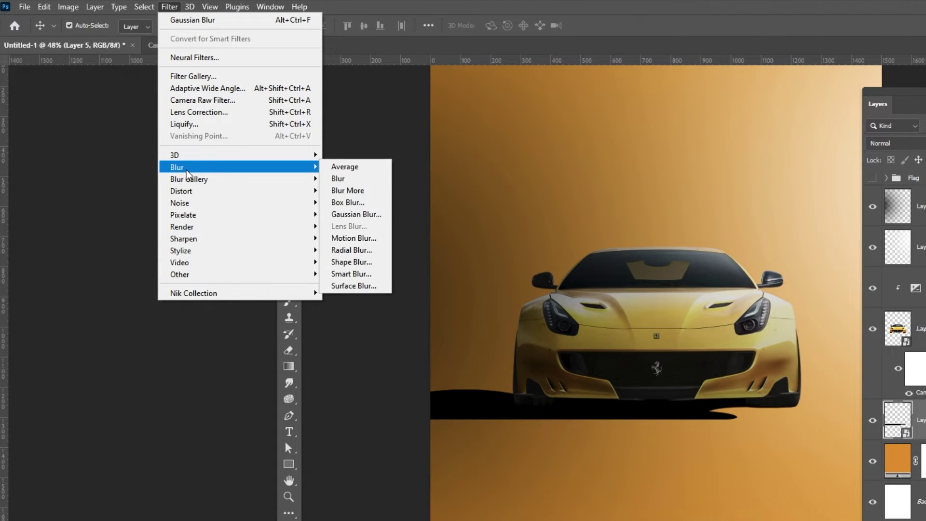
click(378, 214)
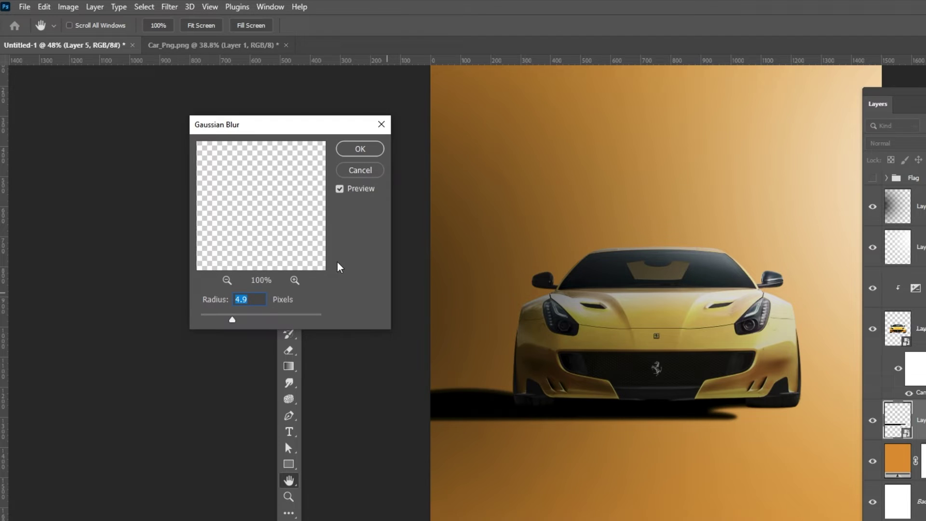
click(356, 153)
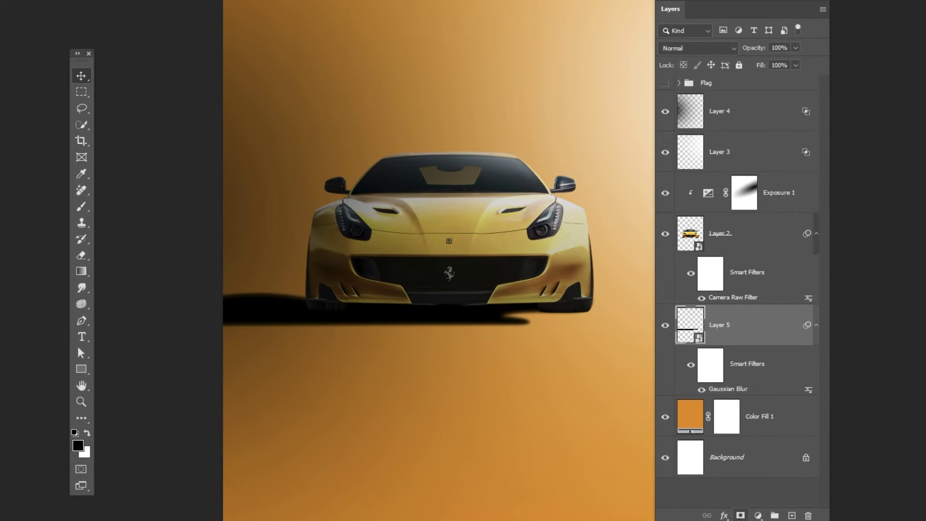
Add a layer mask to Layer 5 and brush black over the shadow's left end
click(741, 516)
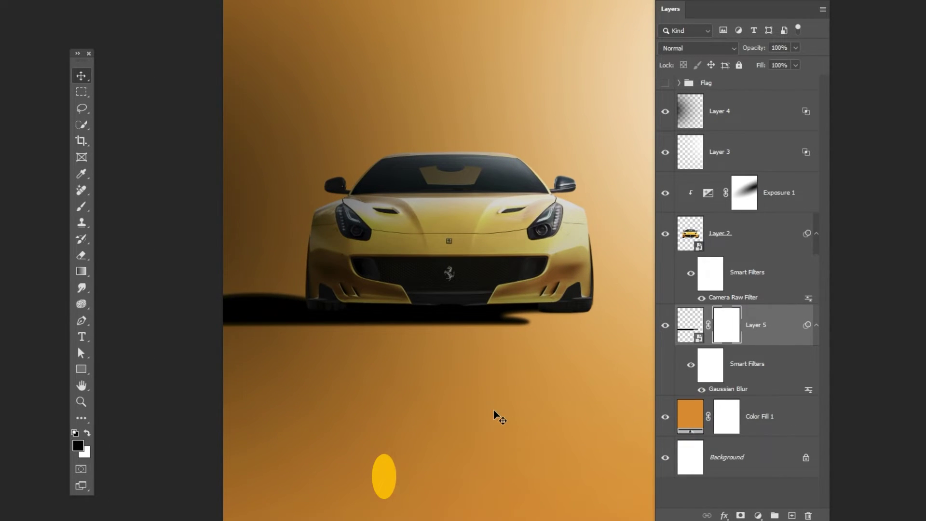
key(b)
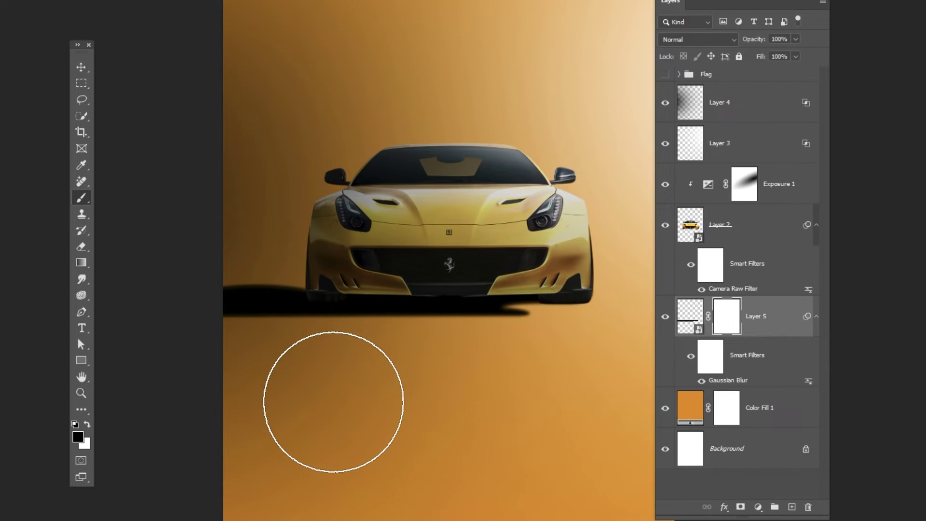
click(86, 426)
click(87, 426)
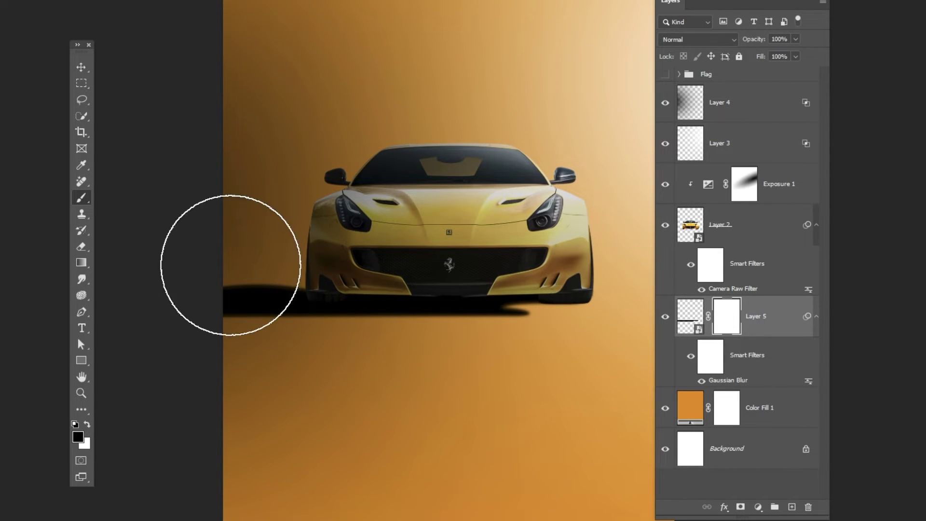
drag(194, 222, 192, 215)
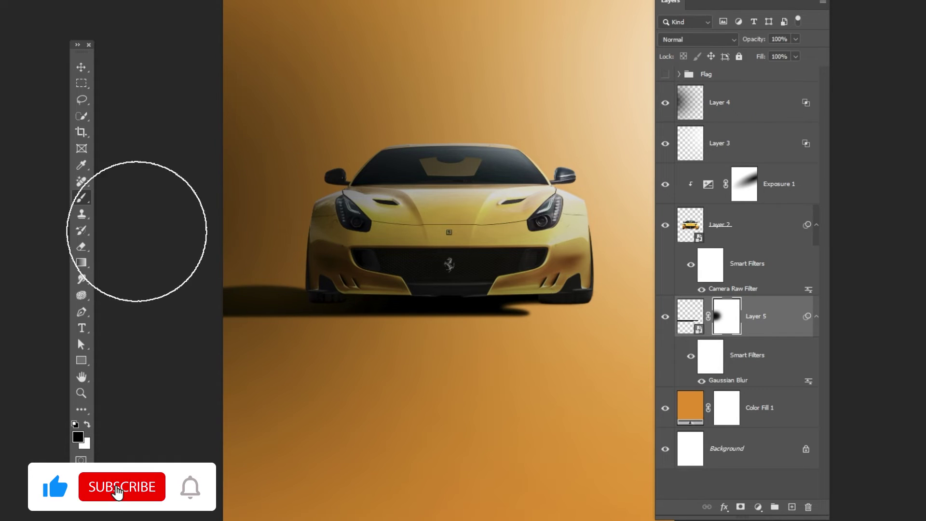
drag(155, 352, 289, 362)
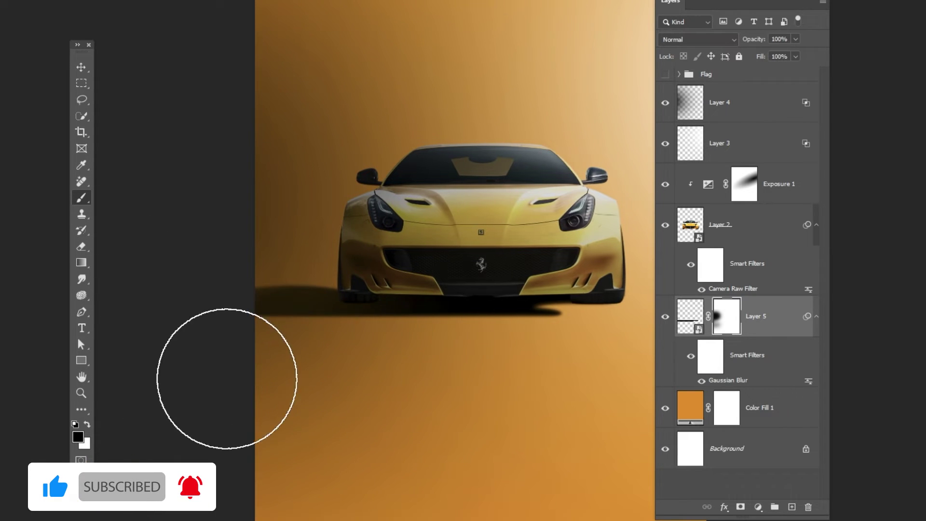
drag(218, 391, 265, 232)
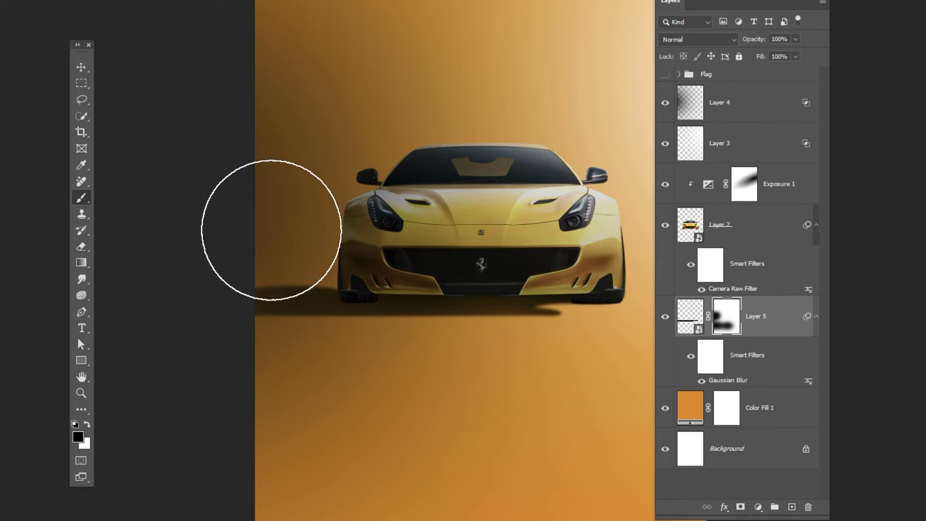
key(bracketleft)
key(bracketleft)
key(bracketleft)
key(bracketleft)
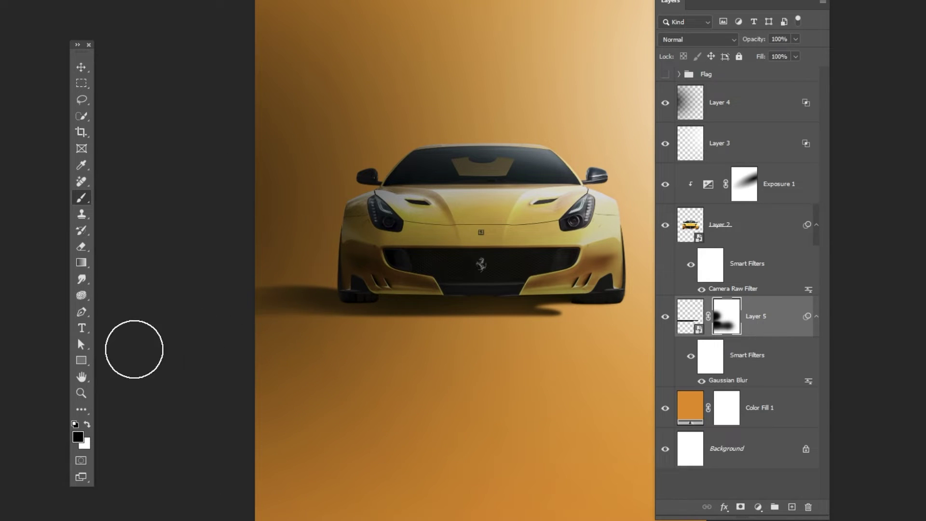
Target Layer 5's pixels again and add an empty Layer 6 above it
drag(529, 395, 414, 412)
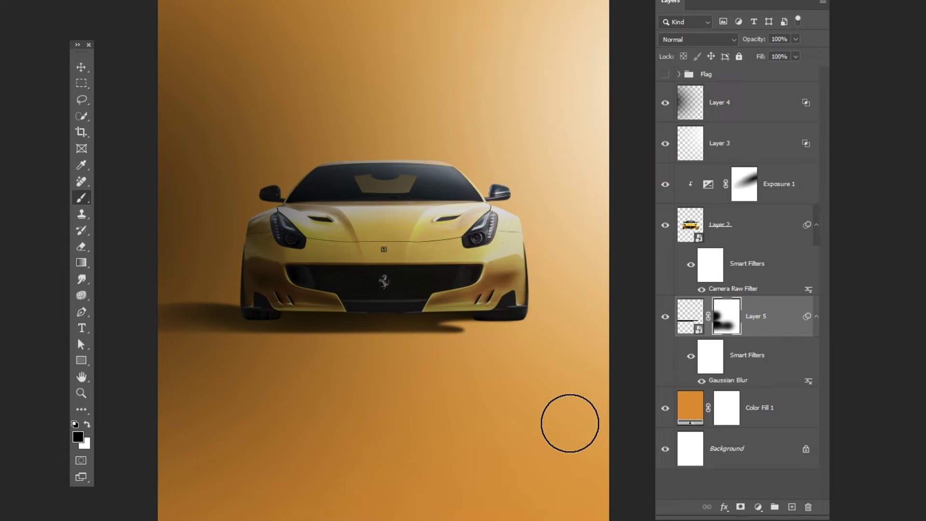
key(v)
key(ctrl+2)
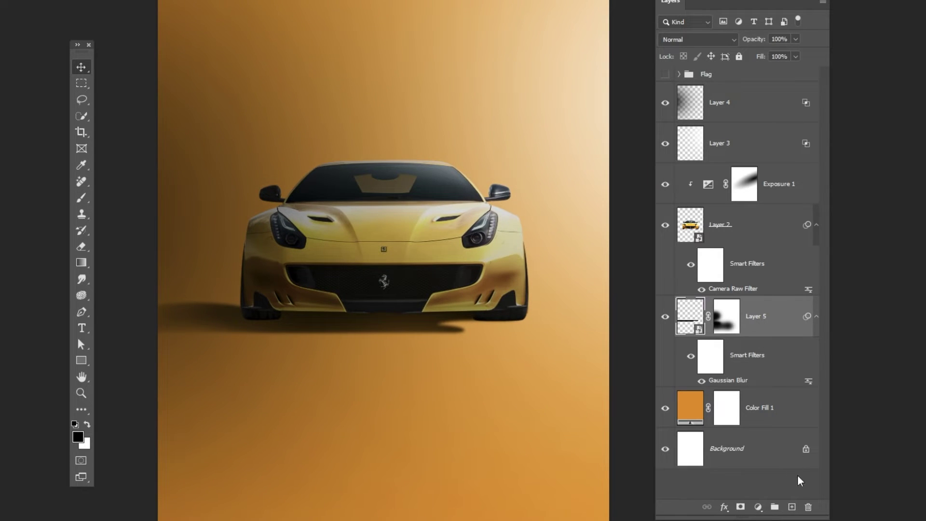
click(793, 507)
Zoom in and trace a closed pen path along the underside of the bumper and tyres
key(z)
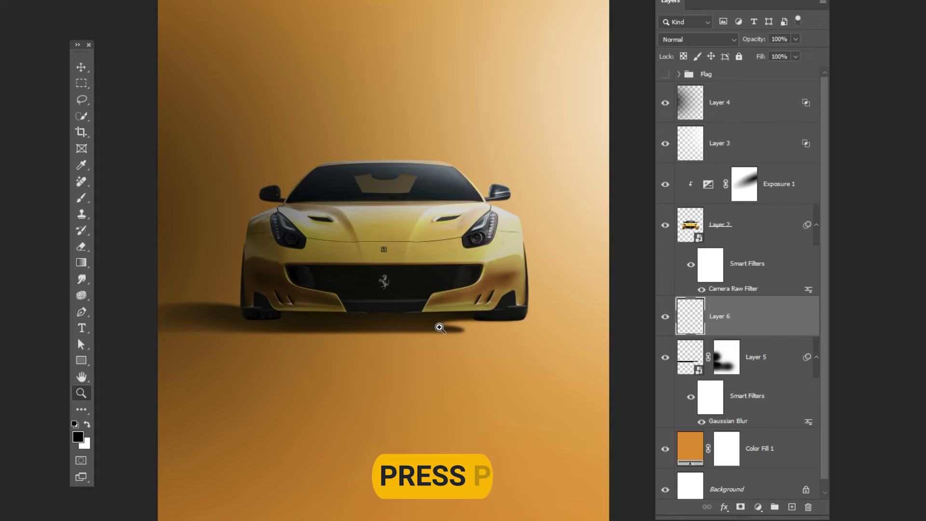
click(440, 328)
key(v)
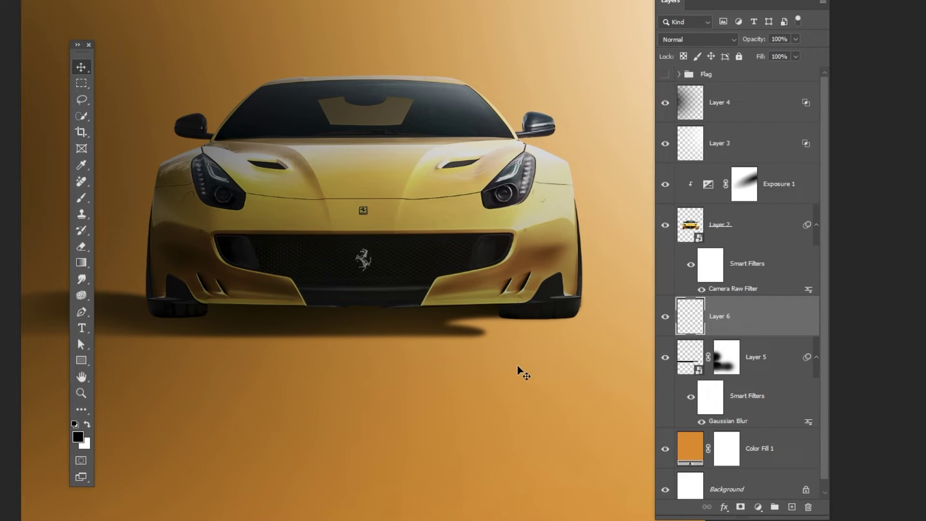
key(p)
click(579, 296)
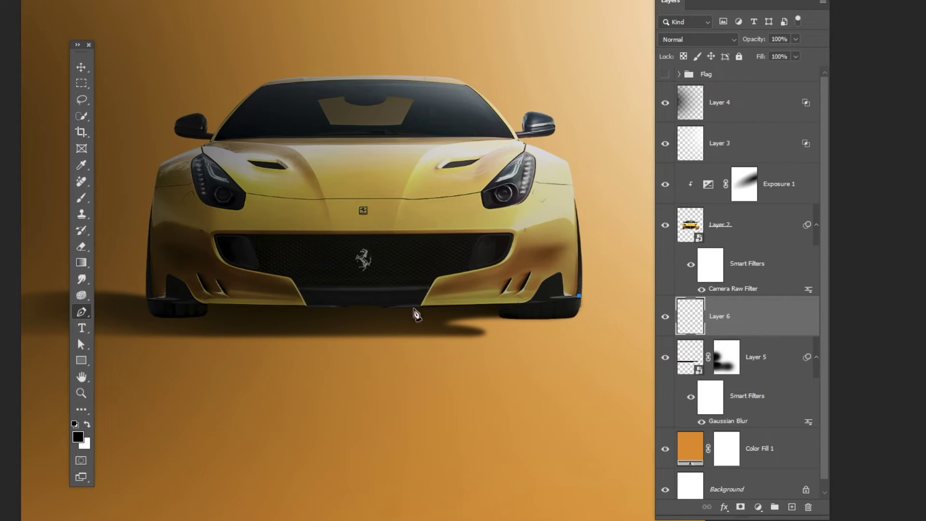
click(147, 299)
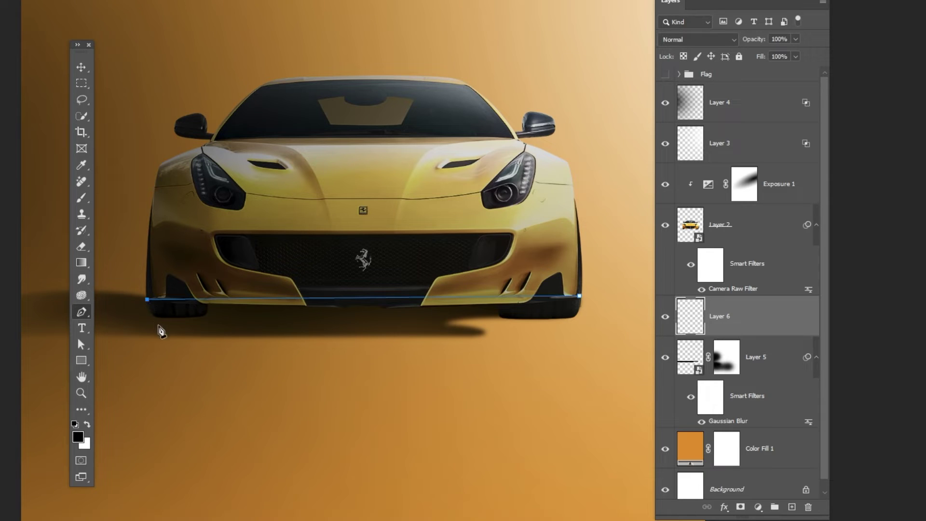
drag(161, 319, 179, 322)
key(ctrl+z)
drag(163, 318, 186, 320)
click(573, 319)
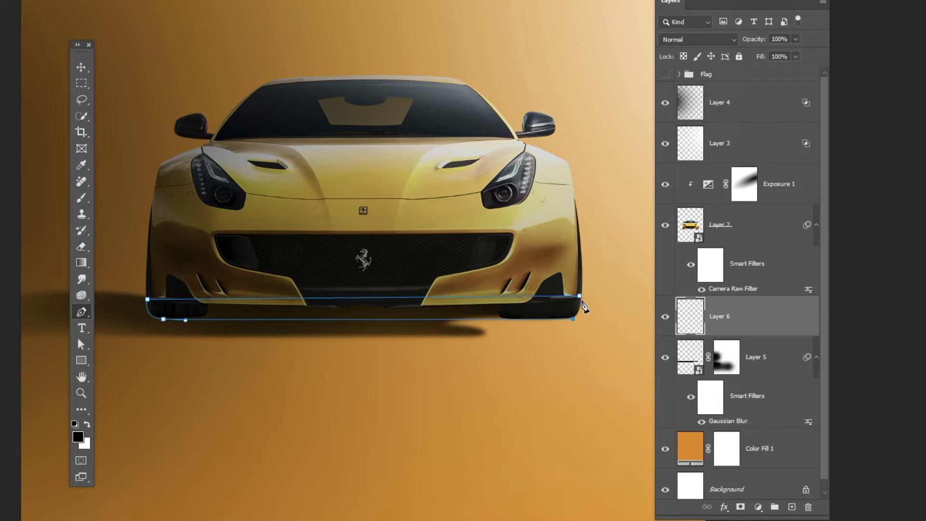
click(581, 297)
Turn the path into a selection, fill it black and deselect
right_click(409, 311)
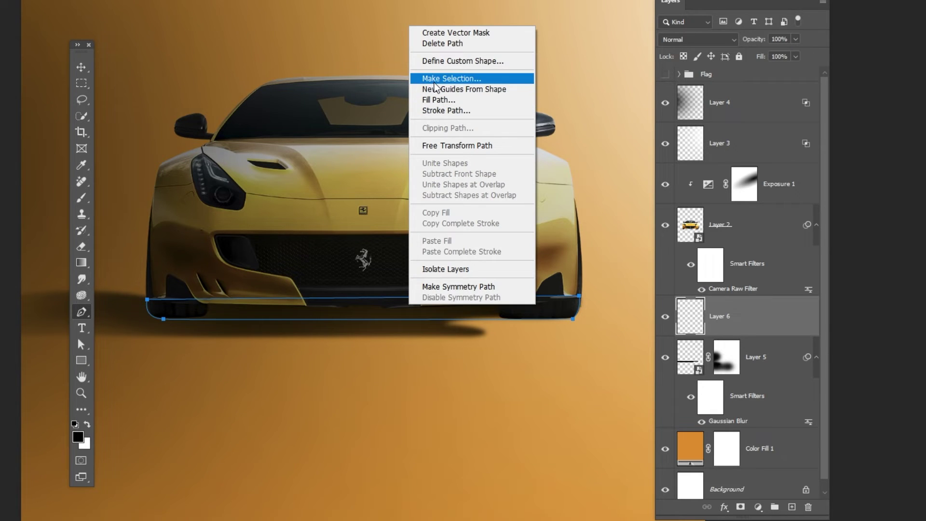
click(451, 78)
click(457, 83)
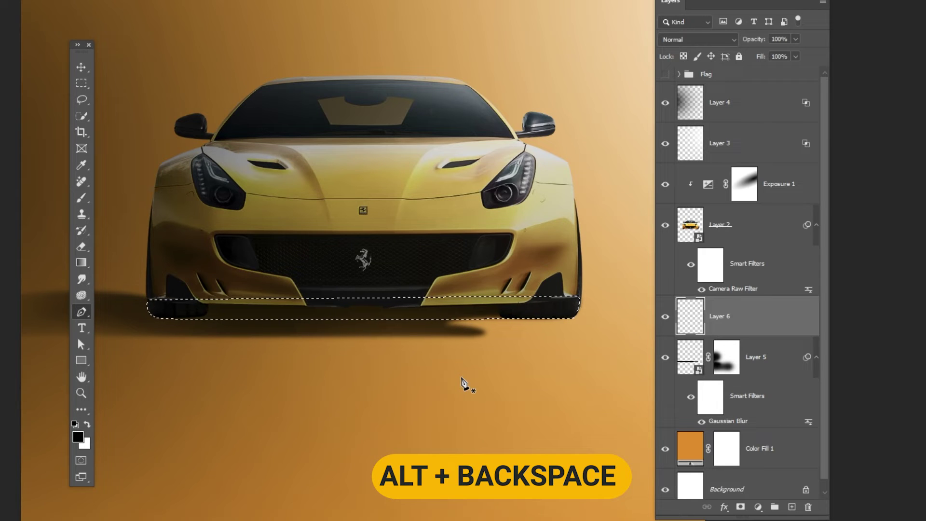
key(alt+BackSpace)
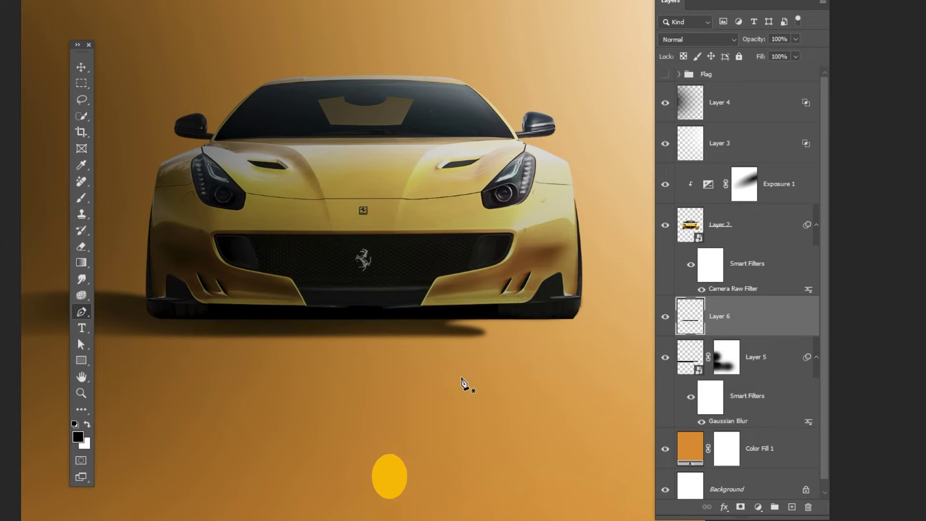
key(ctrl+d)
key(v)
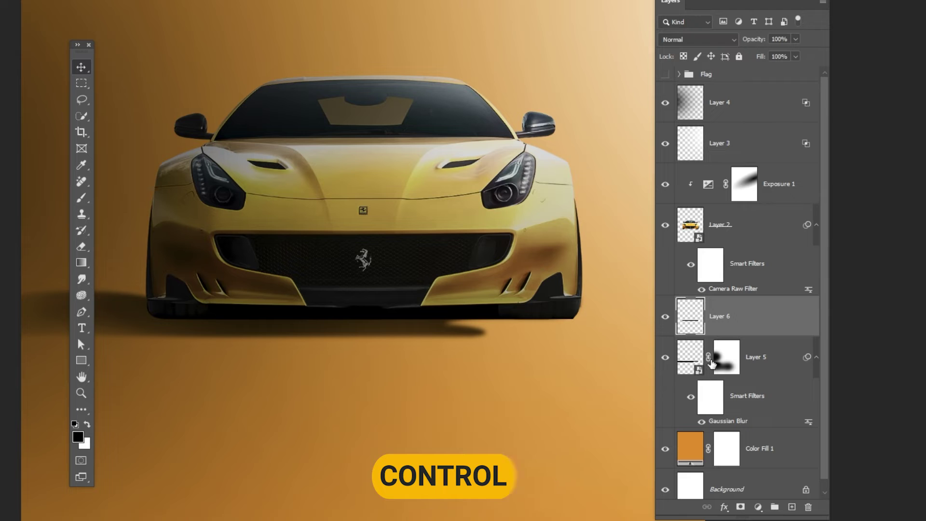
Convert Layer 6 to a smart object and start a Blur Gallery Field Blur
right_click(725, 331)
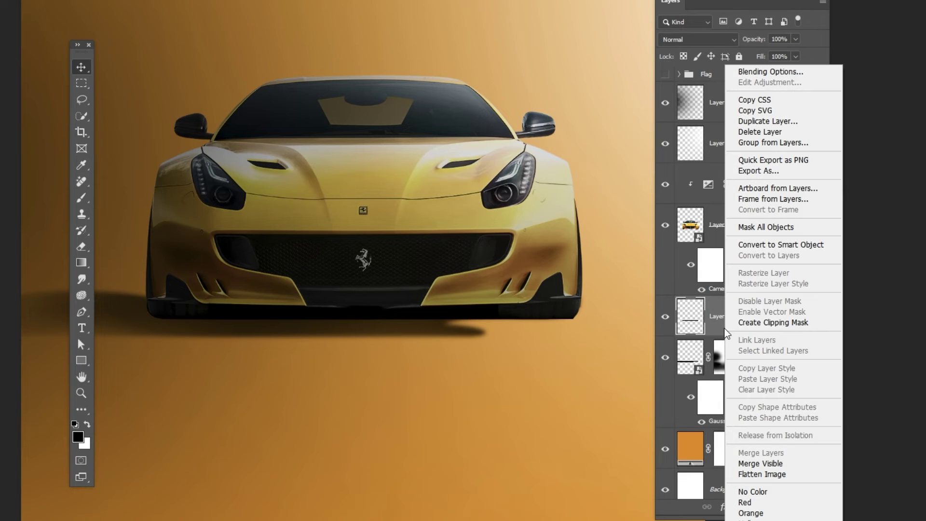
click(781, 245)
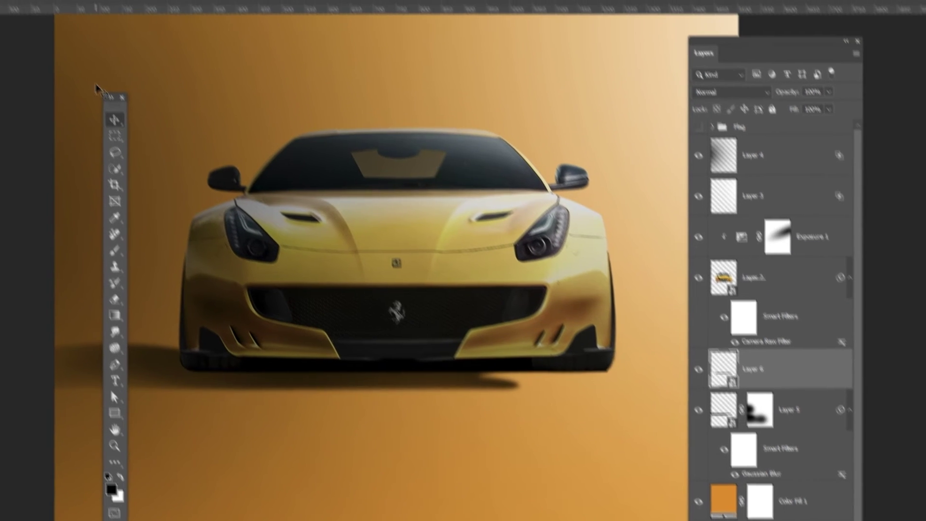
click(26, 6)
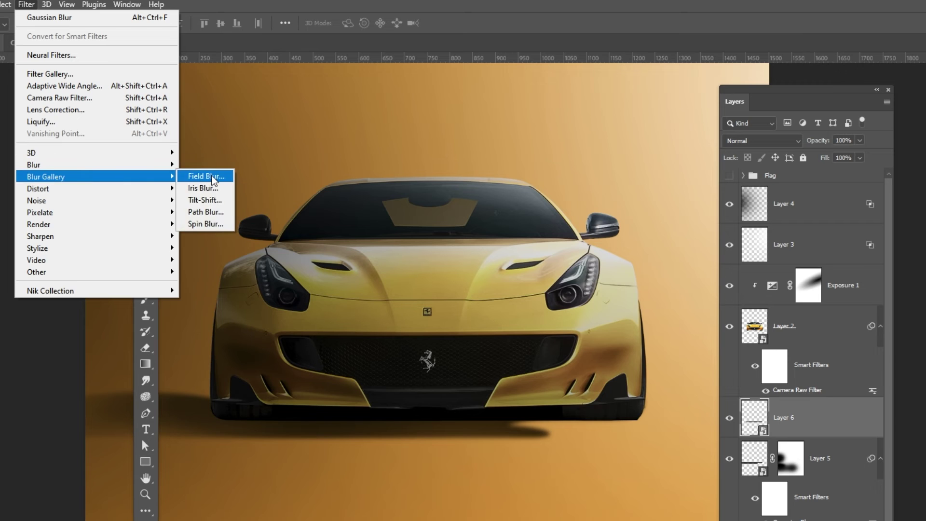
click(206, 176)
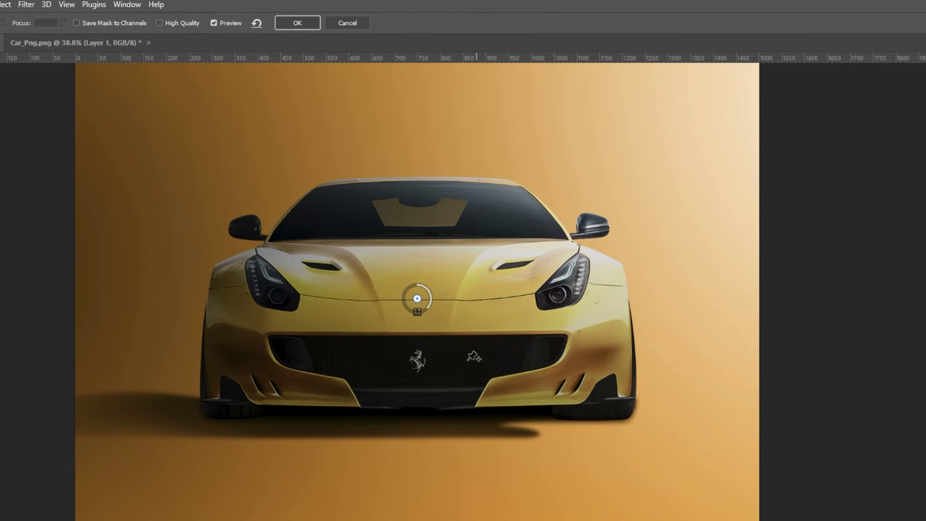
Add Field Blur pins along both wheels with blur between 0 and 2
click(210, 418)
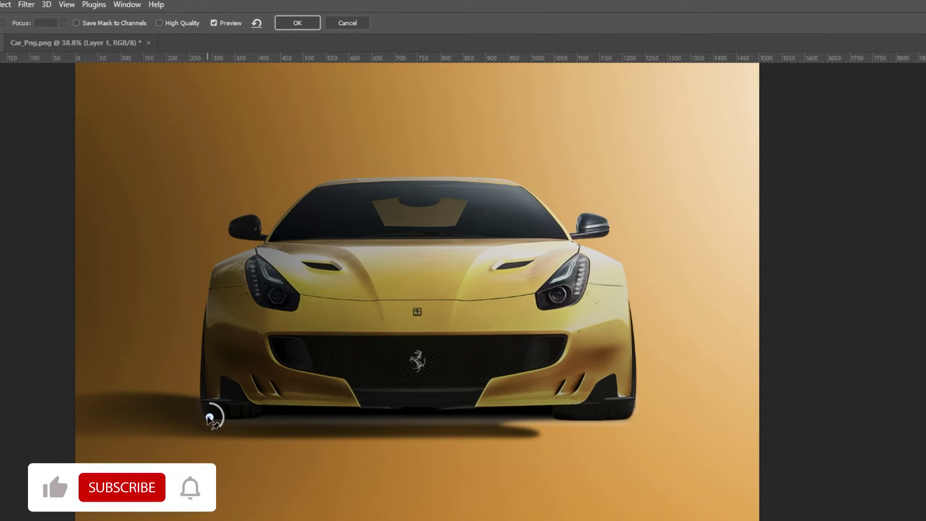
drag(210, 418, 215, 410)
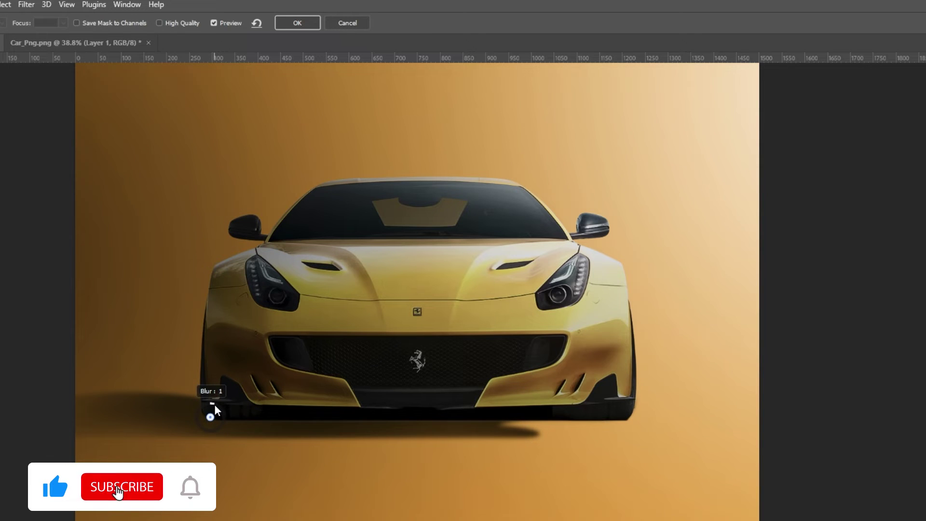
click(257, 418)
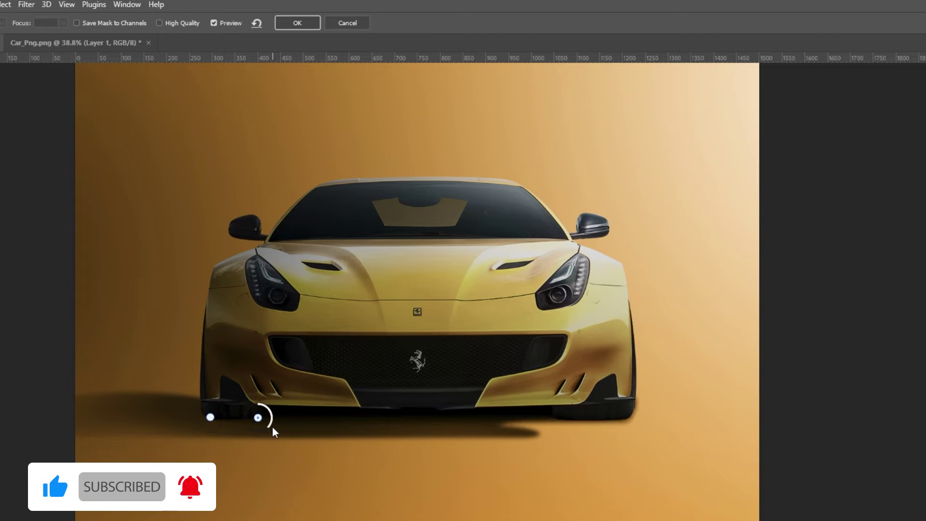
drag(270, 425, 262, 405)
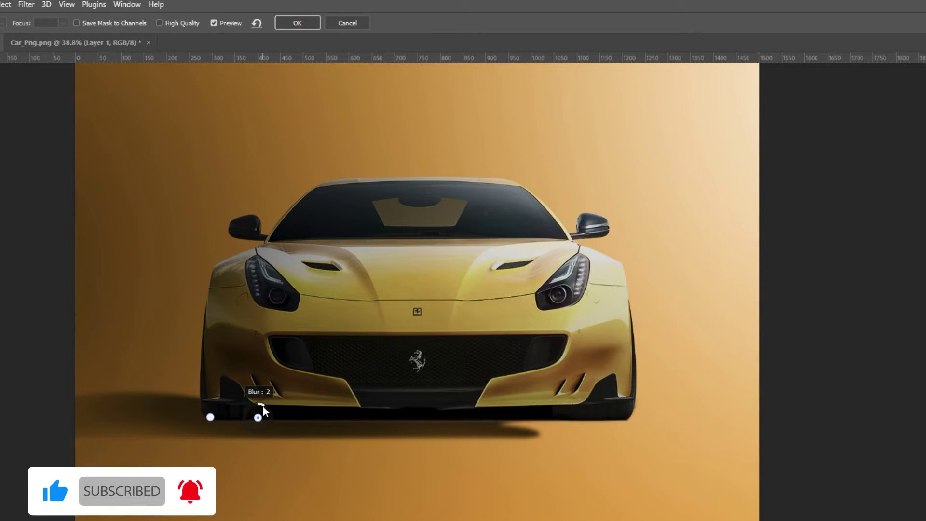
click(627, 418)
drag(637, 429, 631, 410)
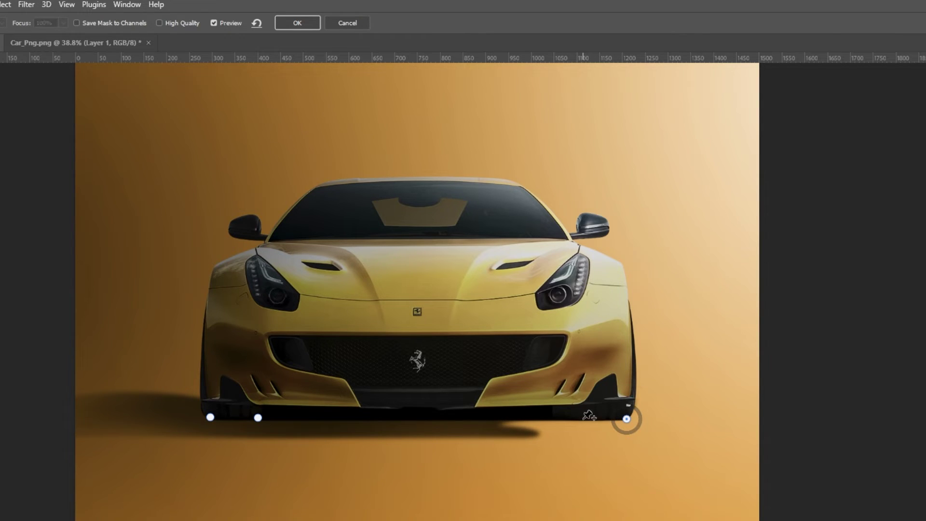
click(584, 418)
drag(593, 428, 588, 409)
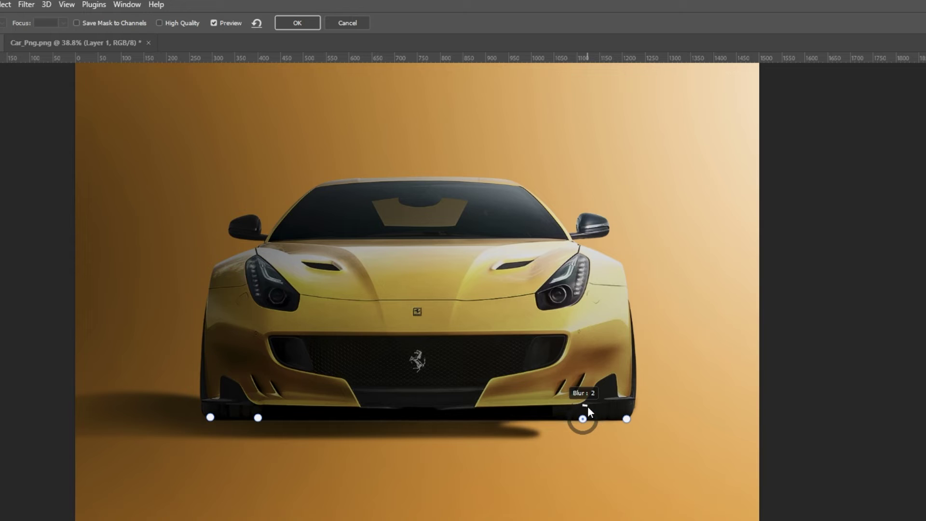
Add and adjust pins under the car's centre and left front, then apply the blur
click(475, 420)
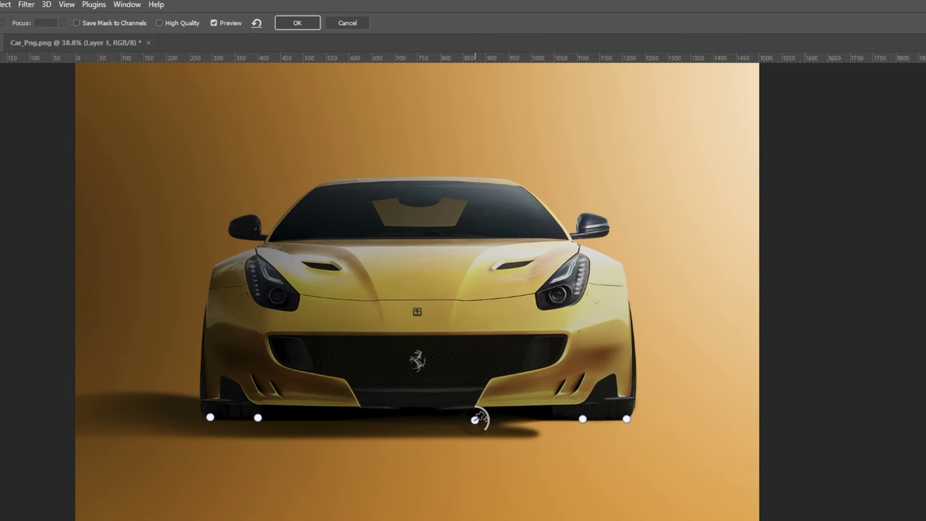
click(345, 420)
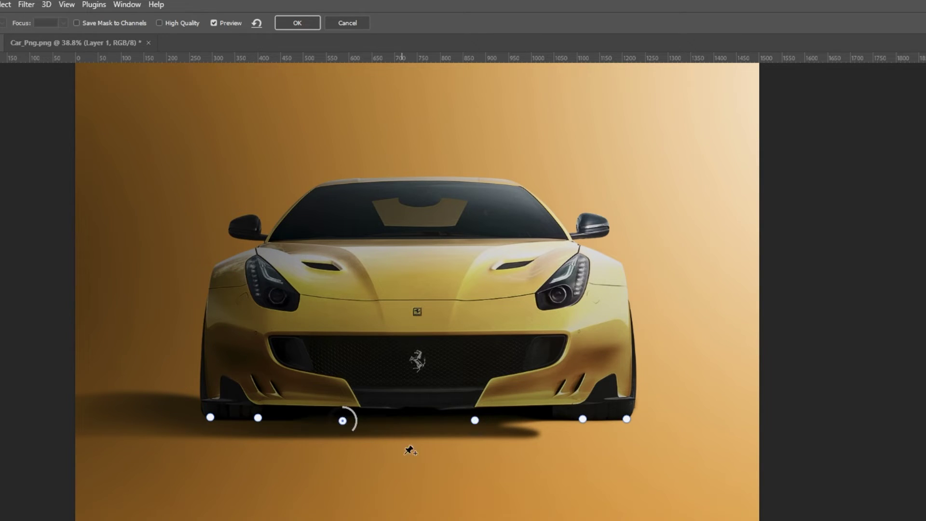
drag(351, 427, 349, 429)
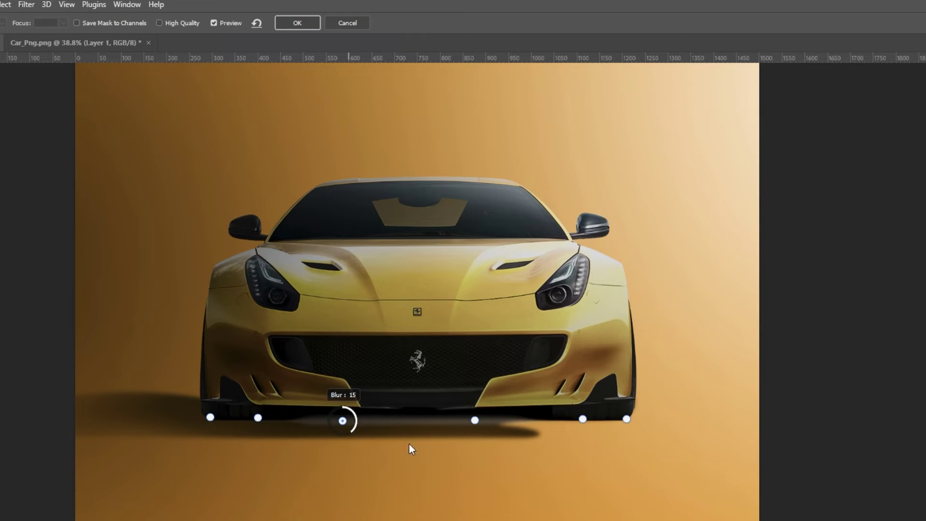
drag(487, 432, 482, 430)
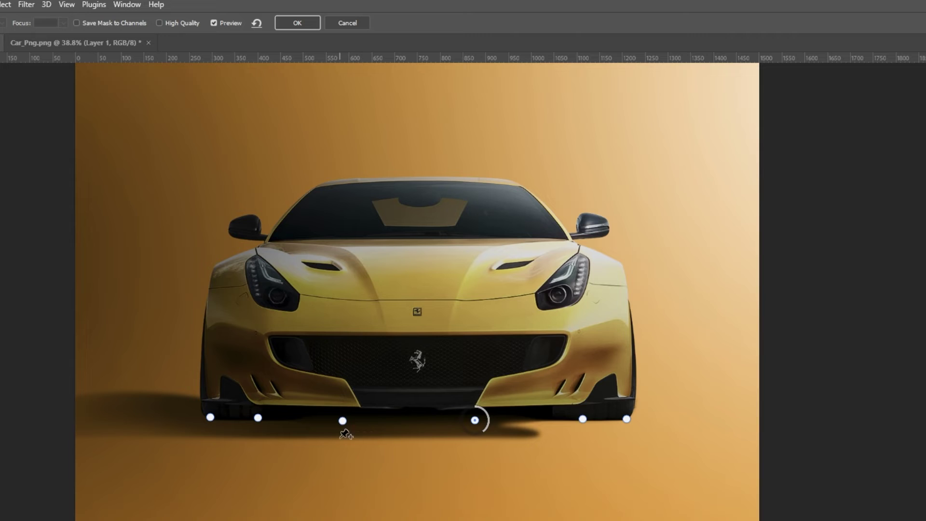
click(322, 422)
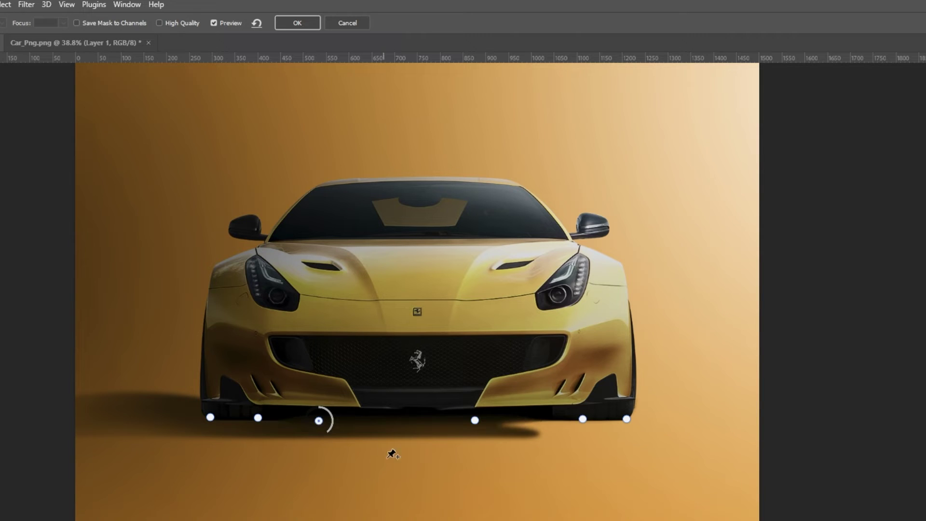
drag(475, 420, 487, 419)
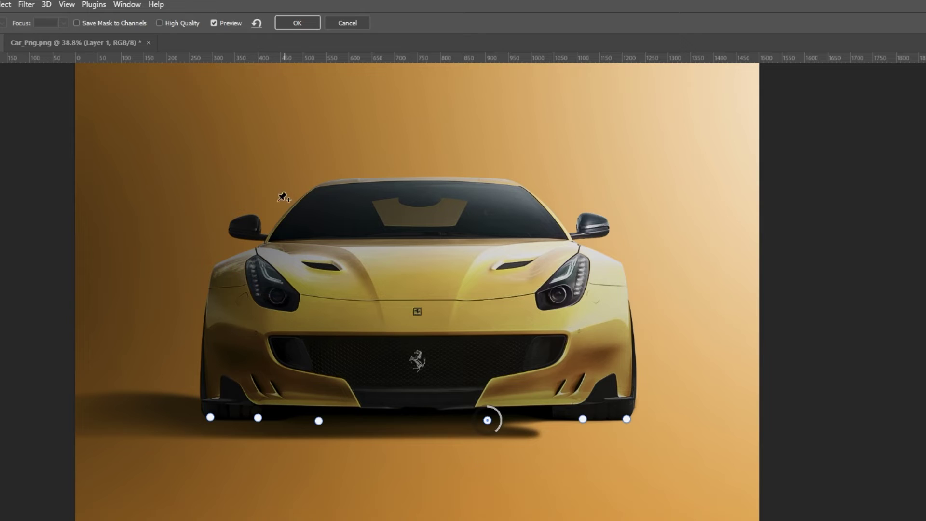
click(297, 23)
key(z)
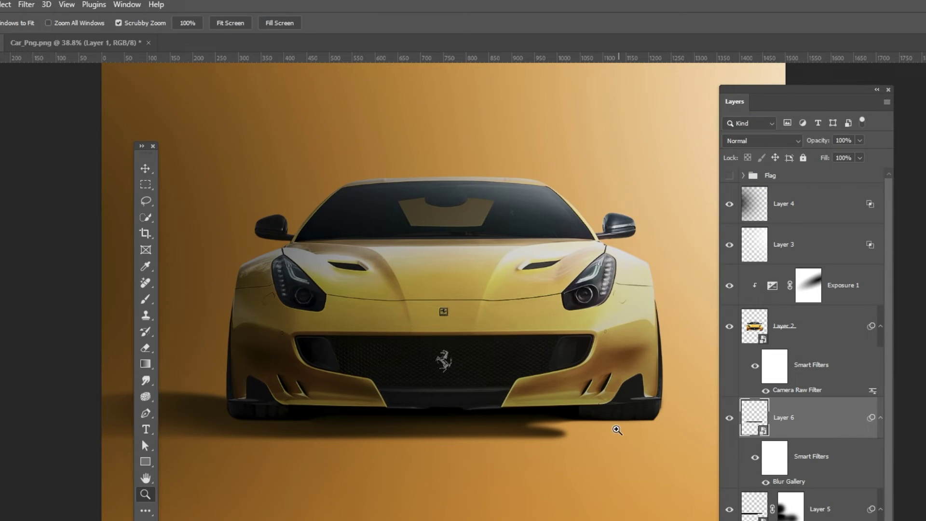
drag(616, 430, 584, 428)
key(ctrl+minus)
key(v)
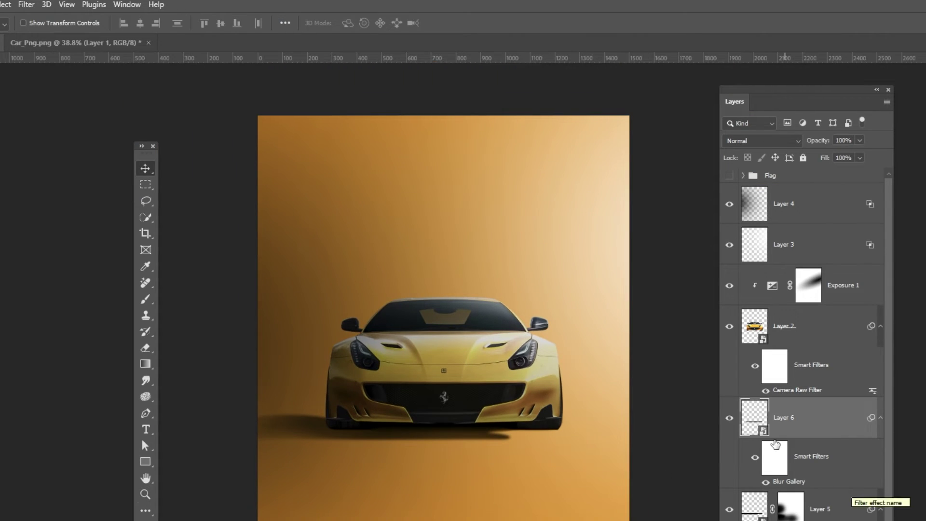
click(729, 418)
click(729, 420)
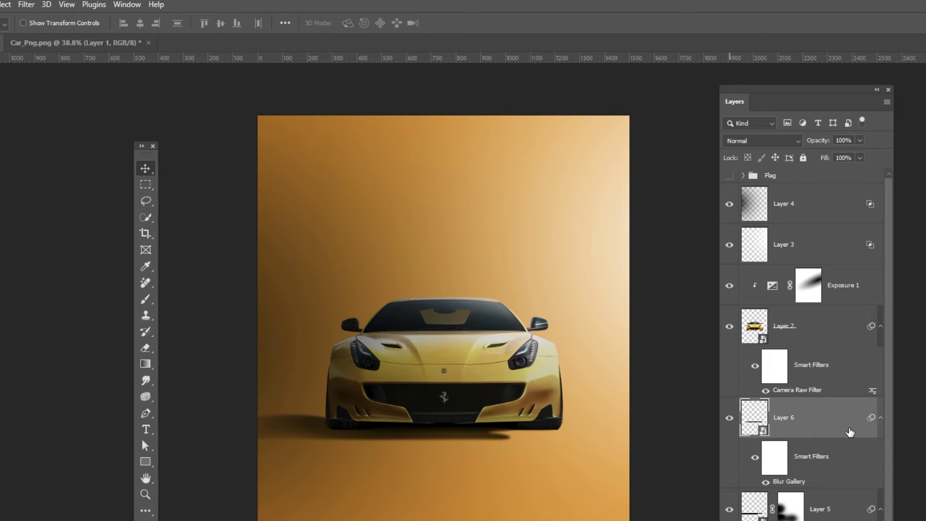
scroll(850, 432, down, 1)
scroll(850, 433, down, 1)
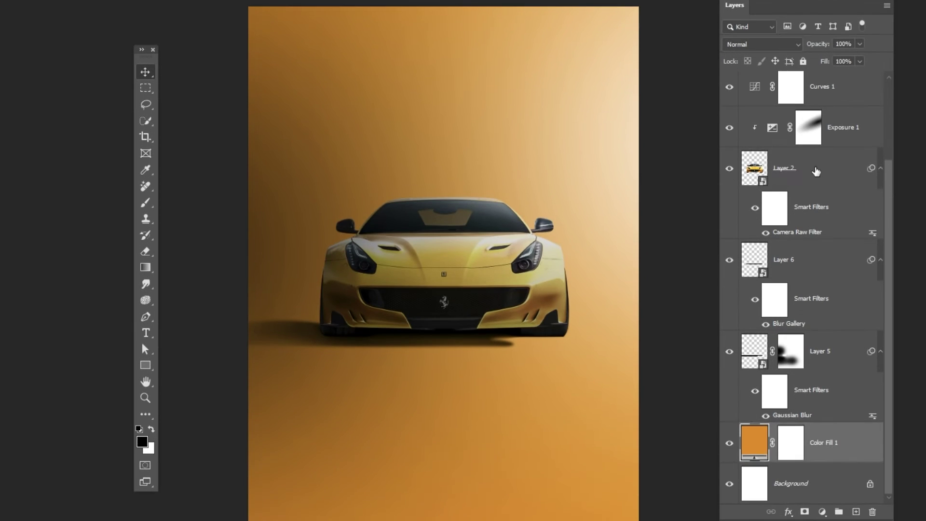
Select Exposure 1 and add a Curves adjustment layer above it
click(843, 175)
click(827, 138)
key(x)
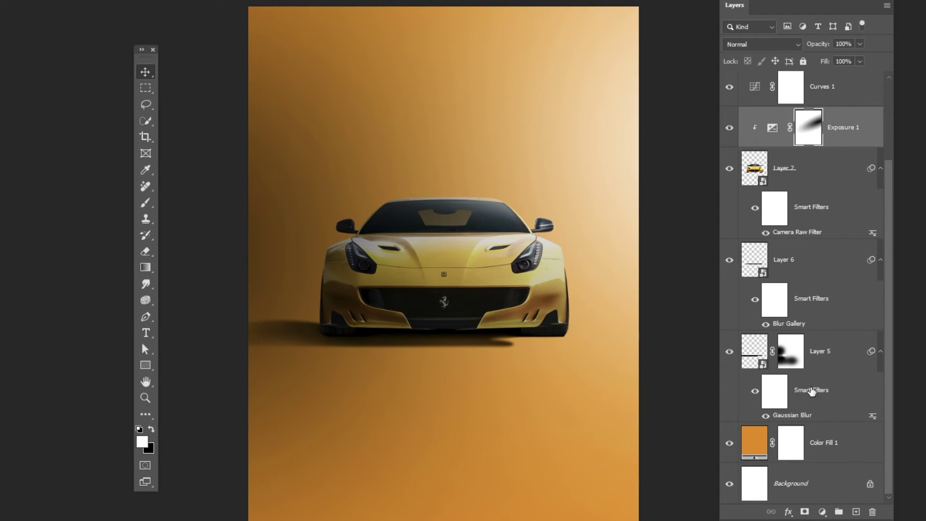
click(823, 512)
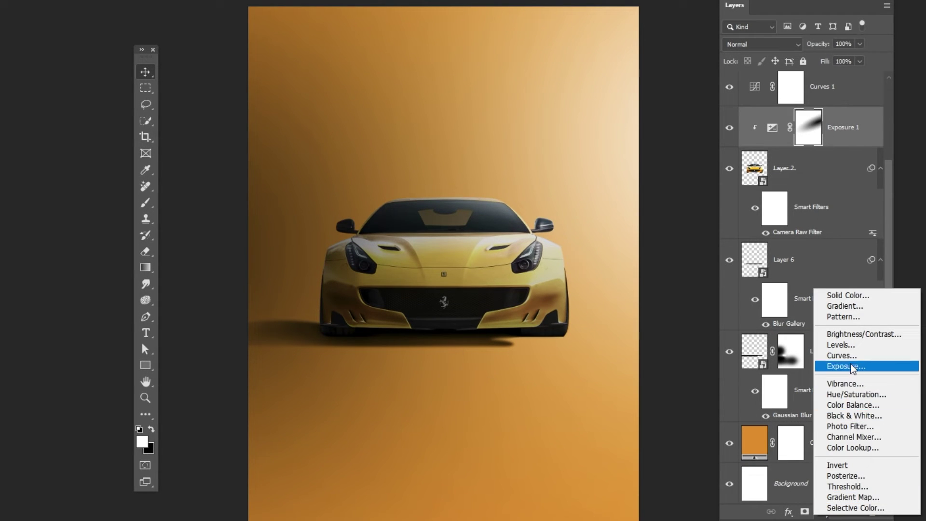
click(842, 355)
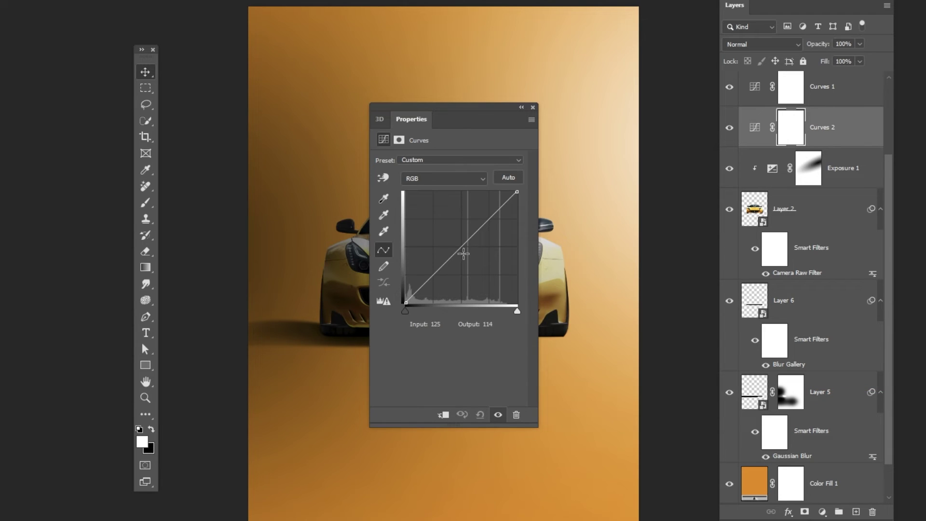
Pull the curve down to darken, clip it to the car and invert its mask
drag(465, 256, 474, 263)
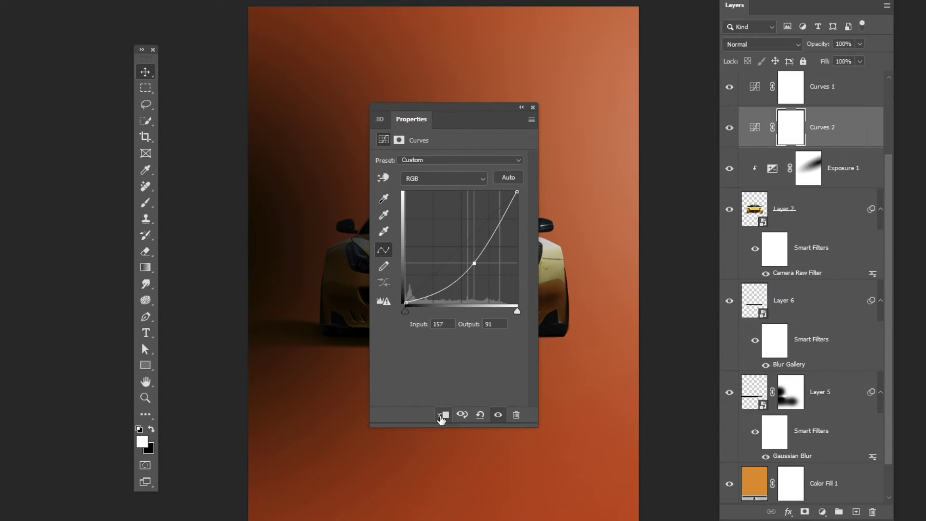
click(443, 415)
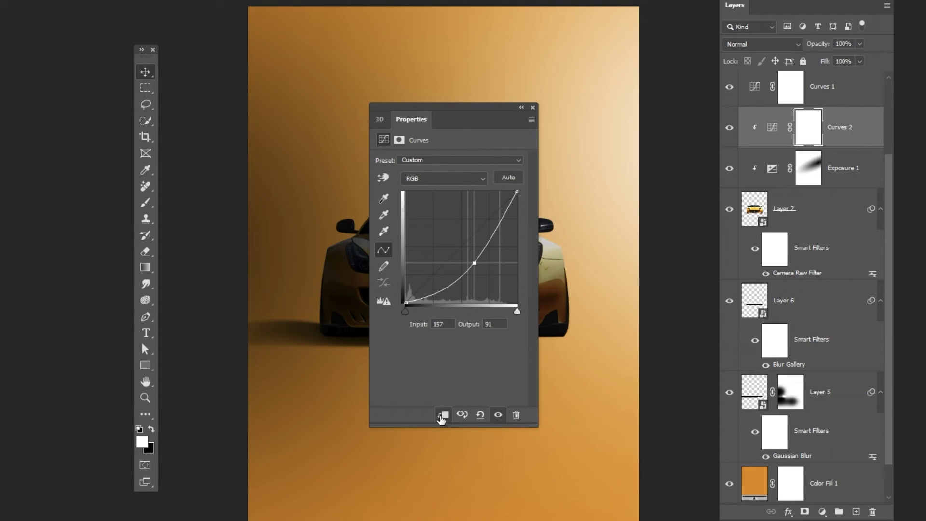
click(533, 107)
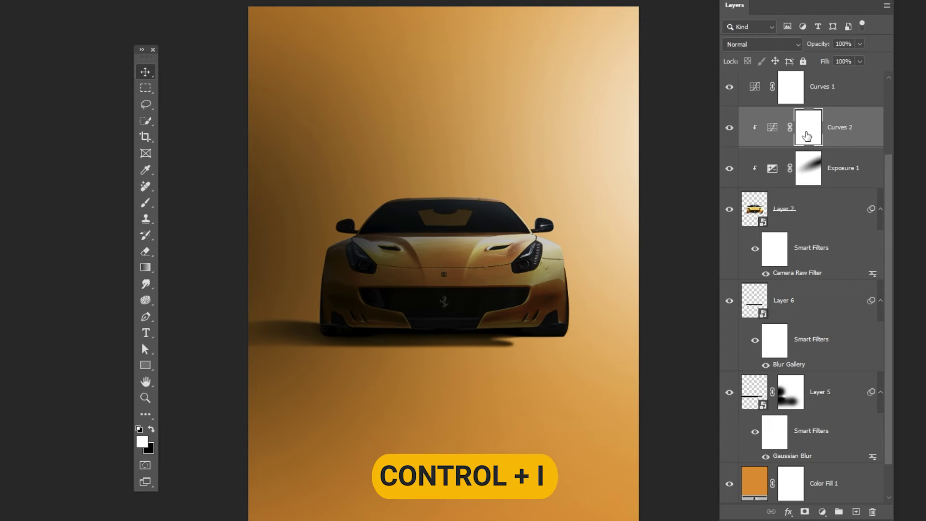
key(ctrl+i)
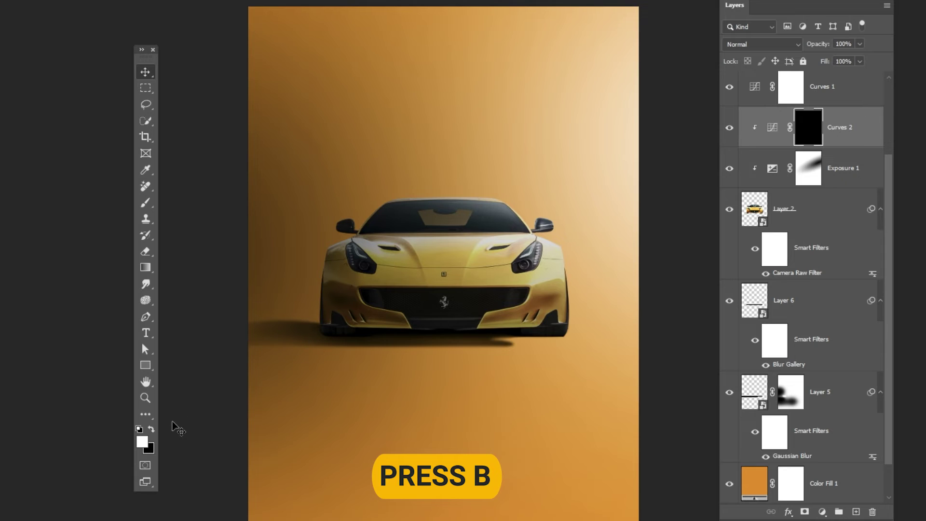
key(x)
key(x)
key(b)
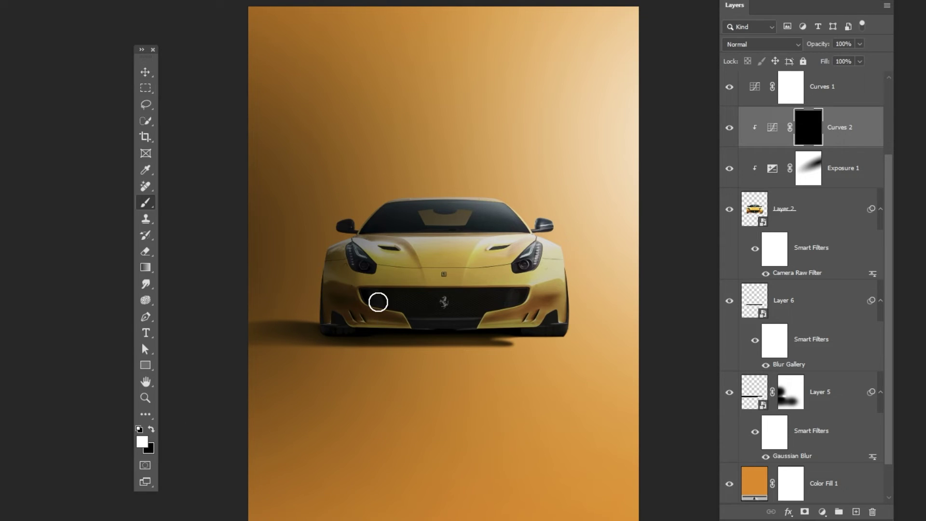
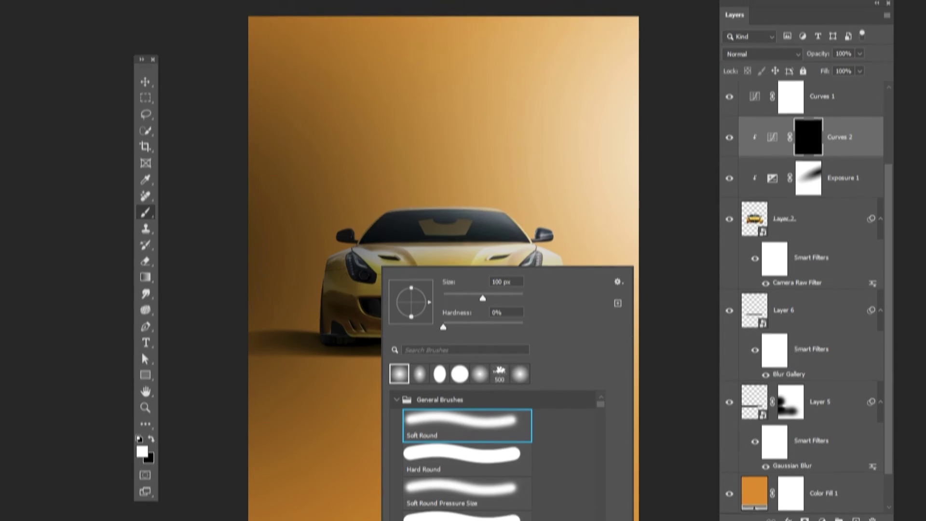
Lower the brush flow to 48%, enlarge the brush, and zoom in on the car's lower front grille
click(226, 21)
drag(228, 34, 221, 40)
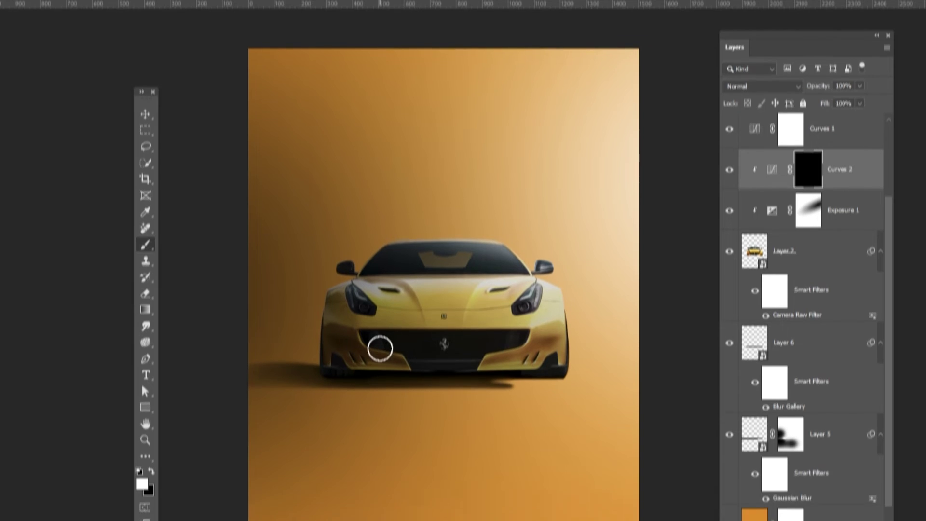
key(bracketright)
key(bracketright)
key(bracketright)
key(bracketright)
key(bracketright)
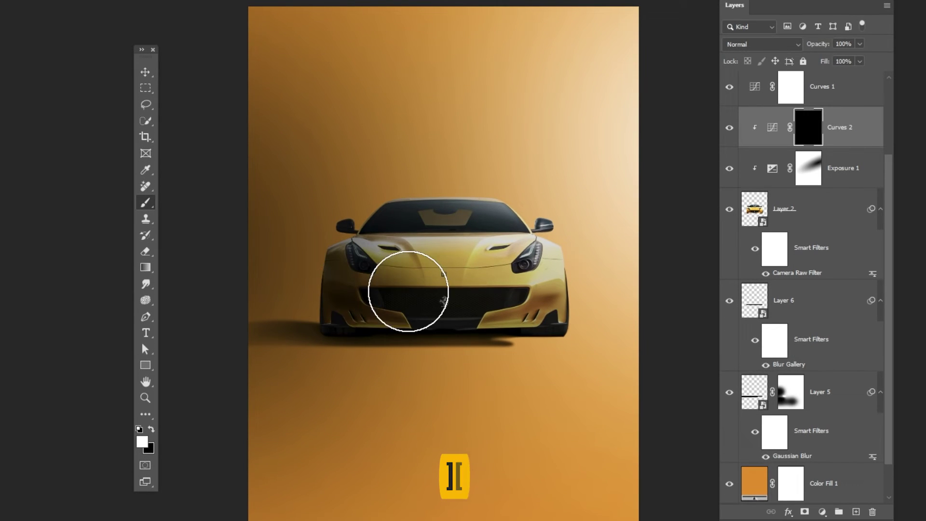
key(z)
click(338, 356)
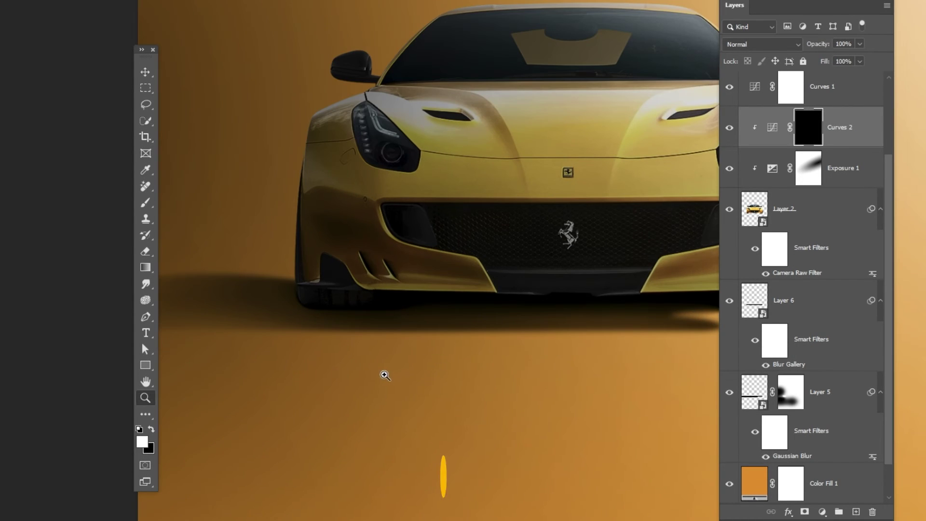
key(b)
key(bracketleft)
key(bracketleft)
key(bracketleft)
key(bracketleft)
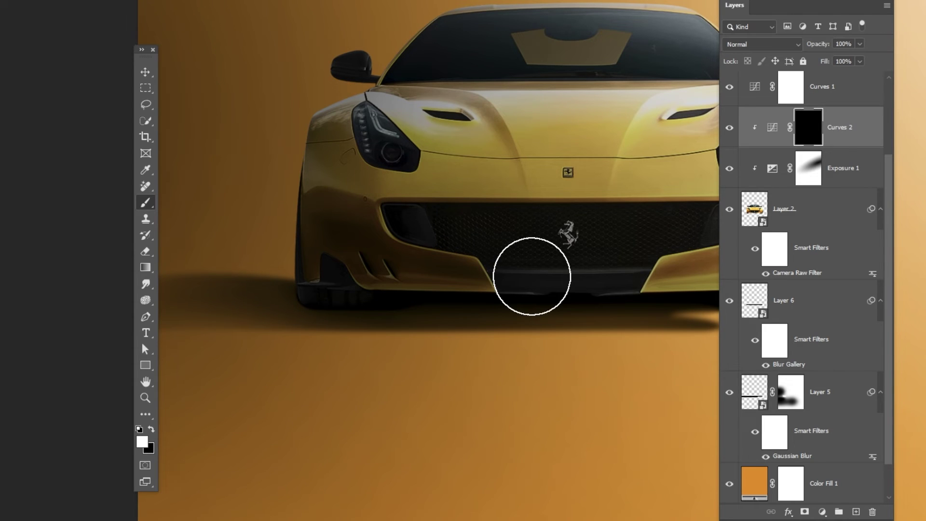
Zoom out to review the whole poster, then zoom back in on it
key(z)
drag(647, 362, 587, 354)
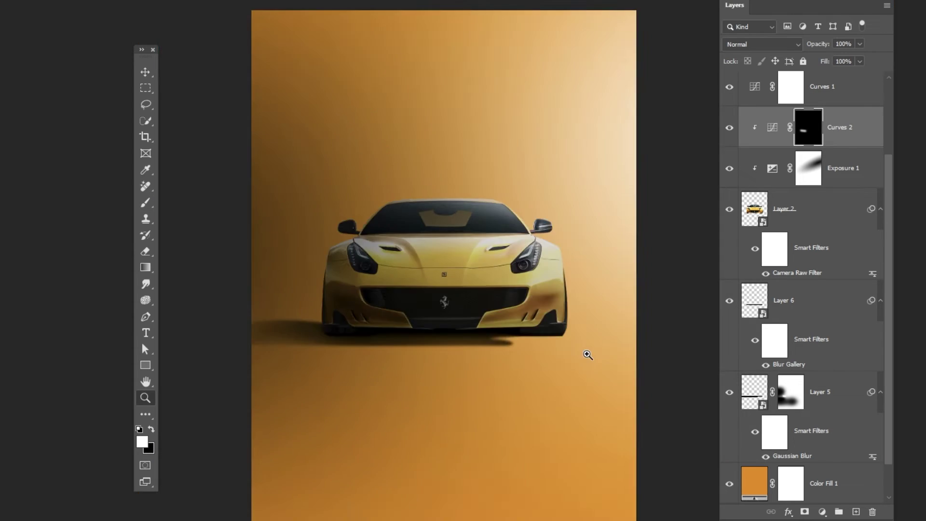
alt+click(587, 354)
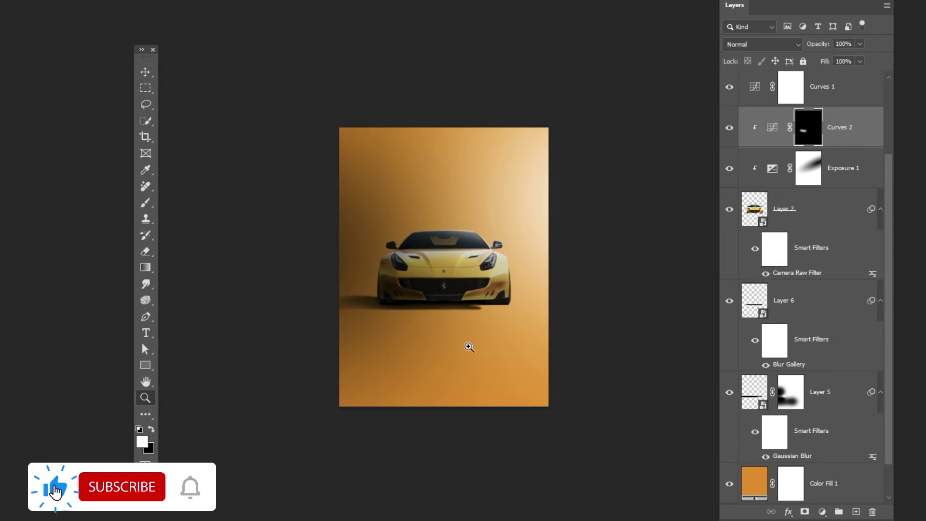
drag(469, 346, 492, 357)
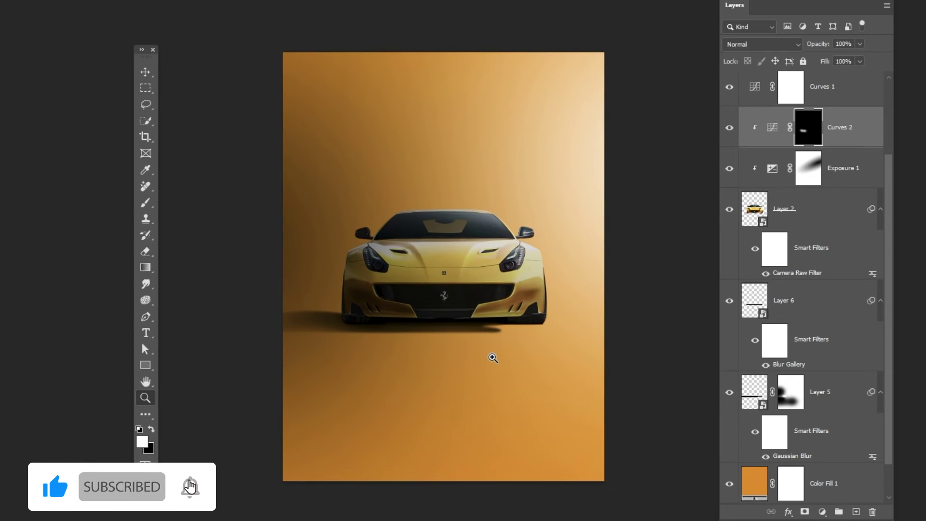
key(v)
scroll(791, 374, down, 2)
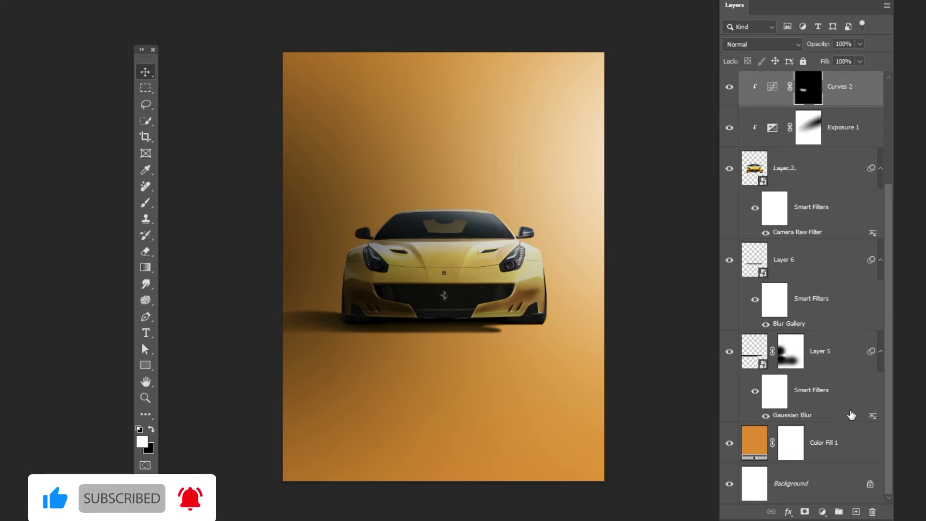
Add a new 'F12' text layer above Color Fill 1 near the top of the poster
click(851, 449)
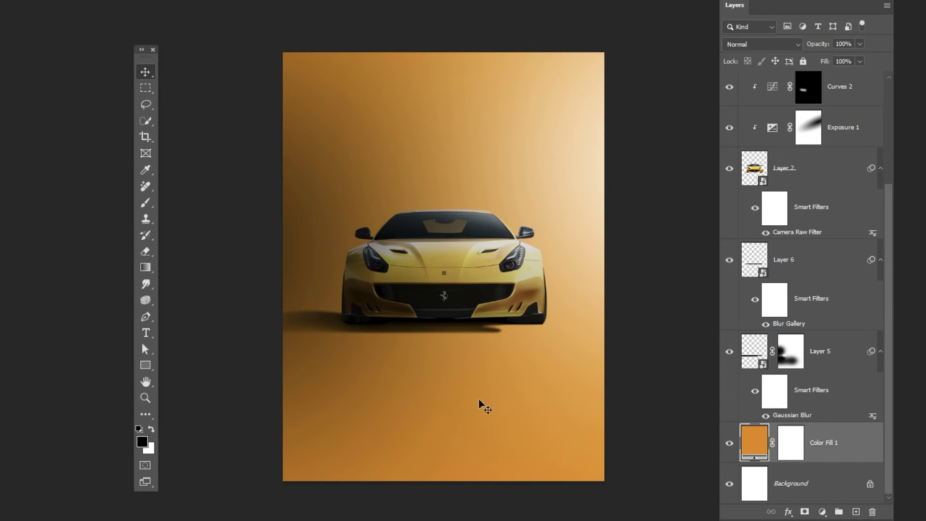
click(147, 333)
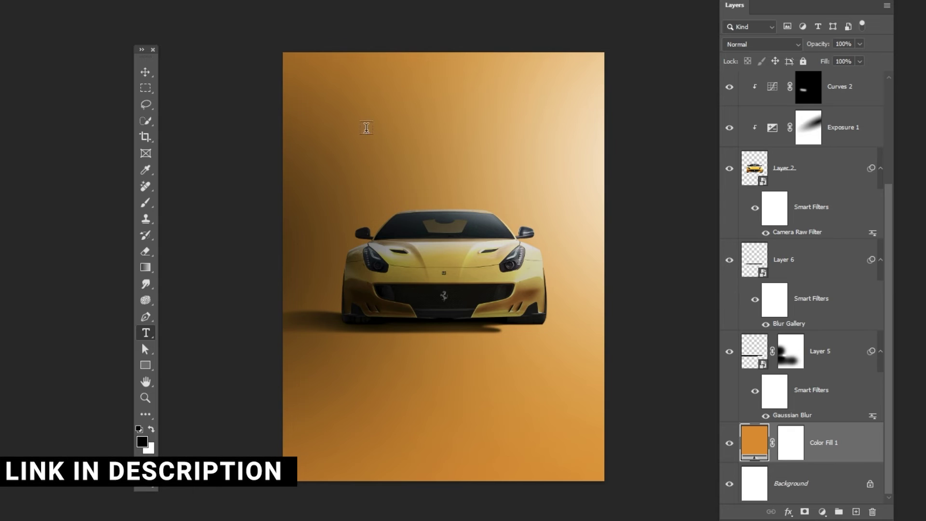
click(416, 119)
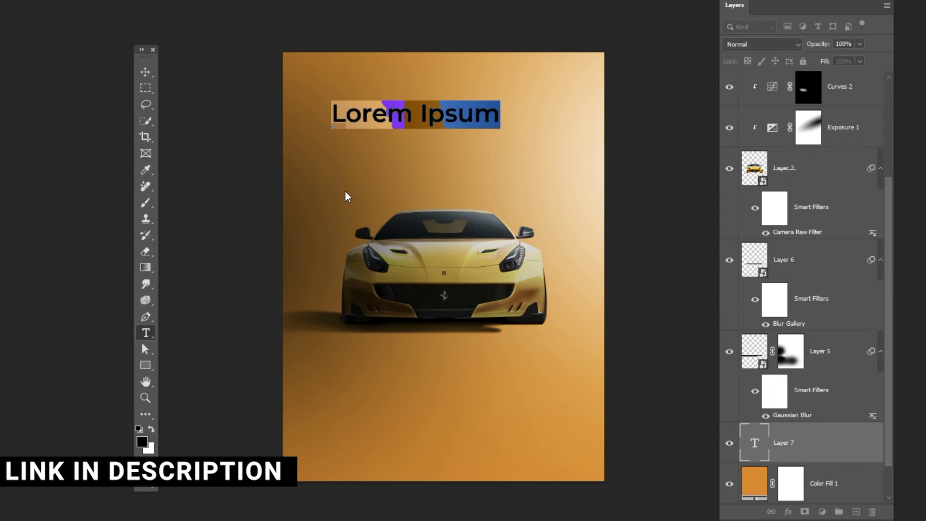
text(F12)
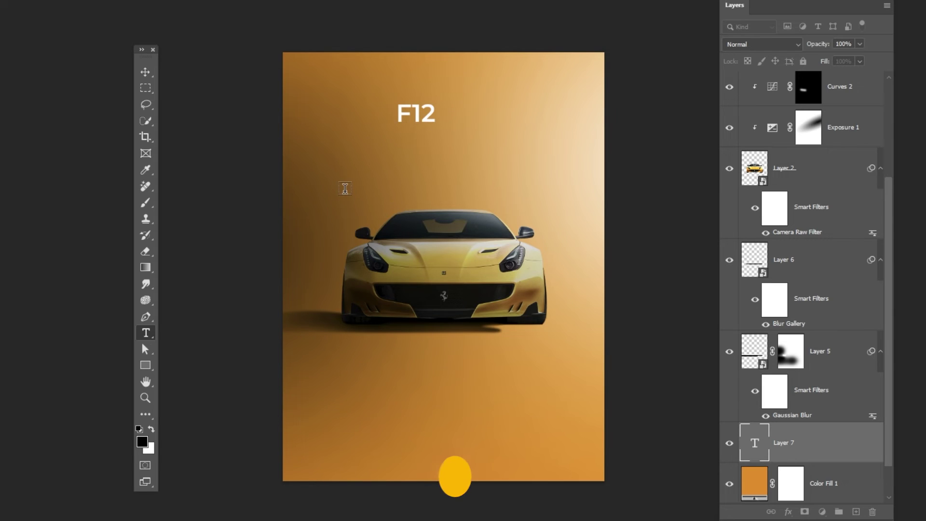
key(ctrl+Return)
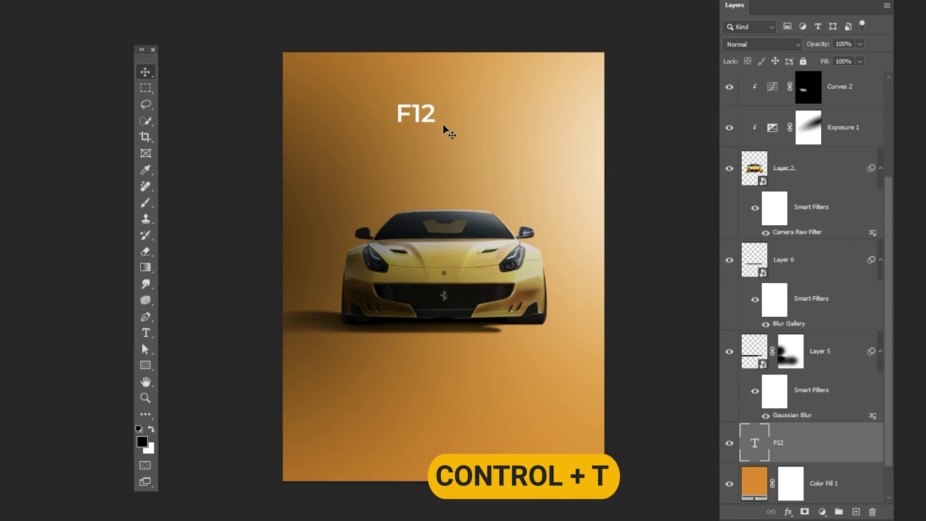
Scale the F12 text up and centre it on the page above the car
key(ctrl+t)
mouse_move(440, 127)
mouse_down()
mouse_move(522, 204)
mouse_move(557, 197)
mouse_up()
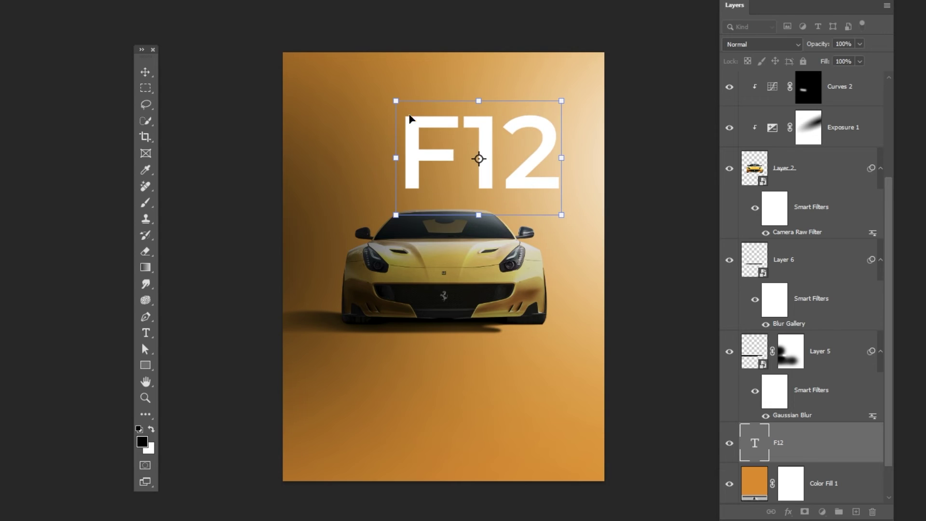
drag(393, 93, 334, 58)
mouse_move(413, 134)
mouse_down()
mouse_move(439, 143)
mouse_move(445, 165)
mouse_up()
mouse_move(443, 94)
mouse_down()
mouse_move(444, 81)
mouse_move(443, 94)
mouse_up()
key(Return)
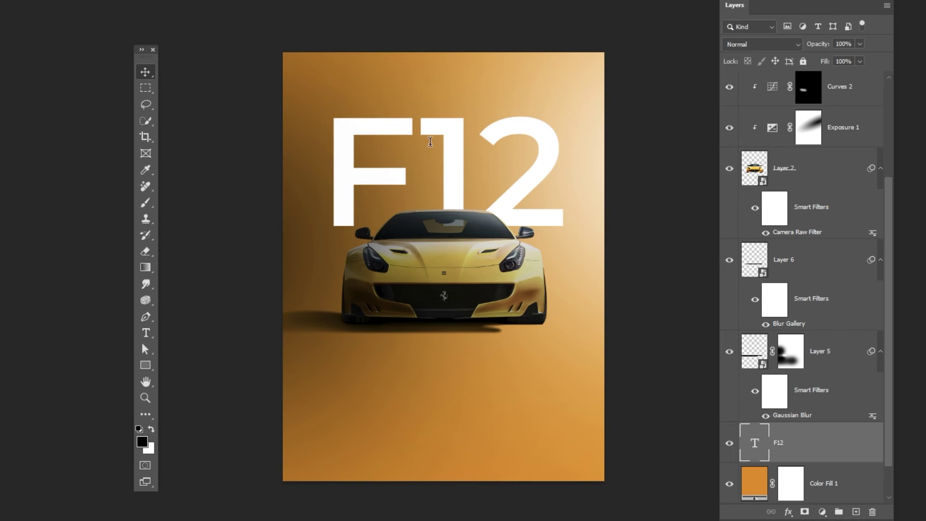
double_click(430, 142)
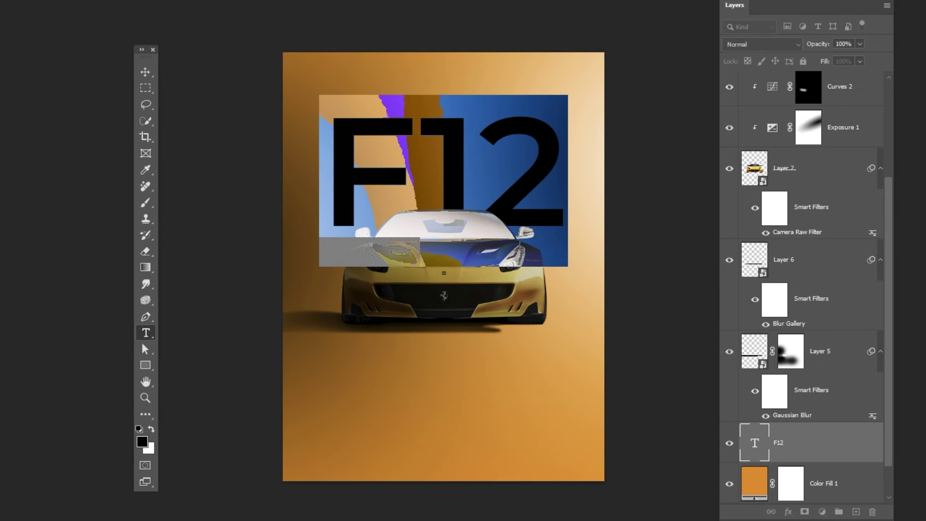
Recolour the F12 text a brown sampled from the poster and add a layer mask
click(373, 4)
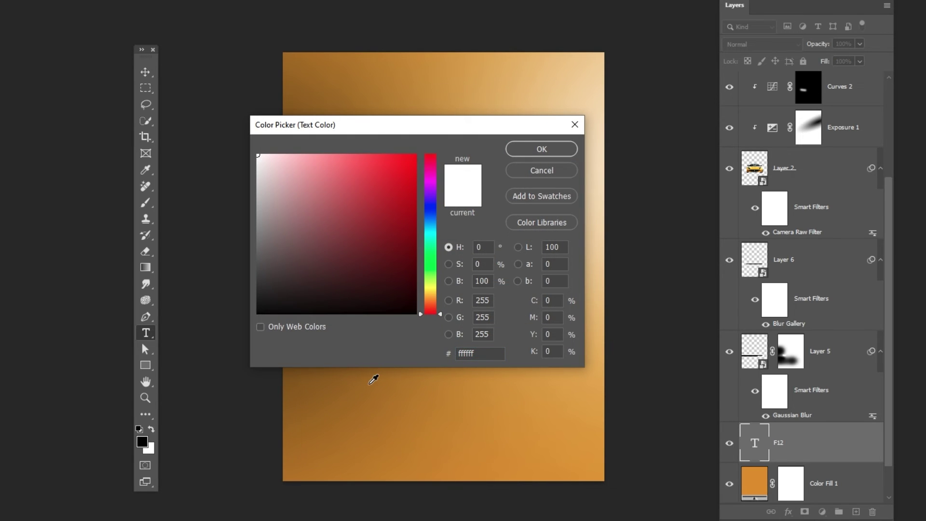
click(414, 396)
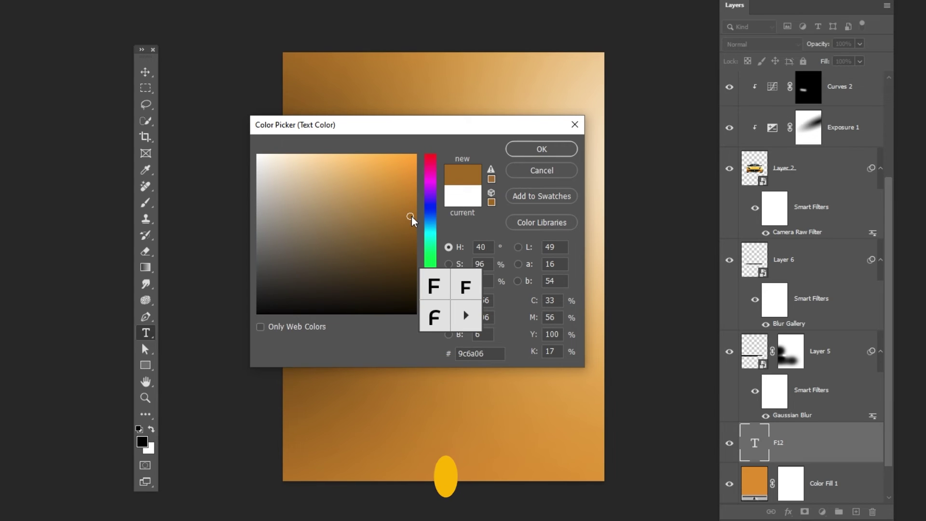
click(492, 353)
drag(492, 352, 421, 355)
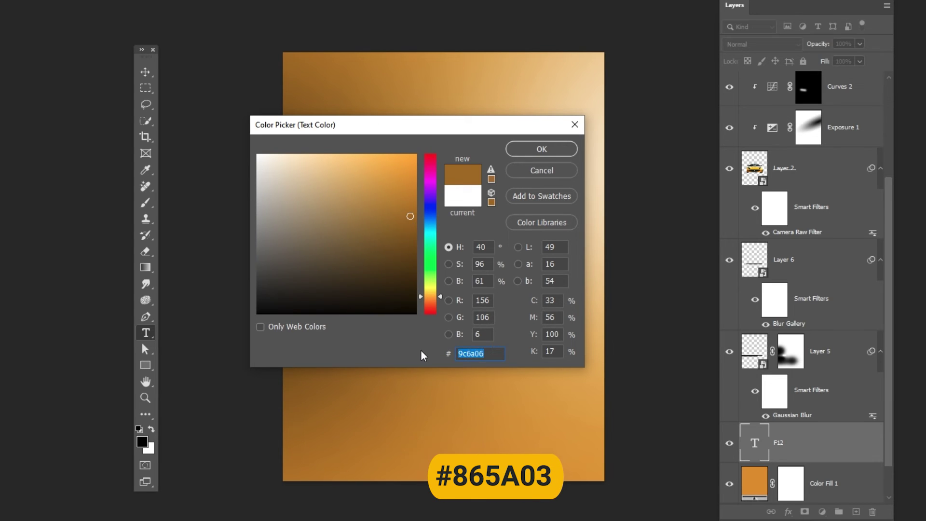
text(865)
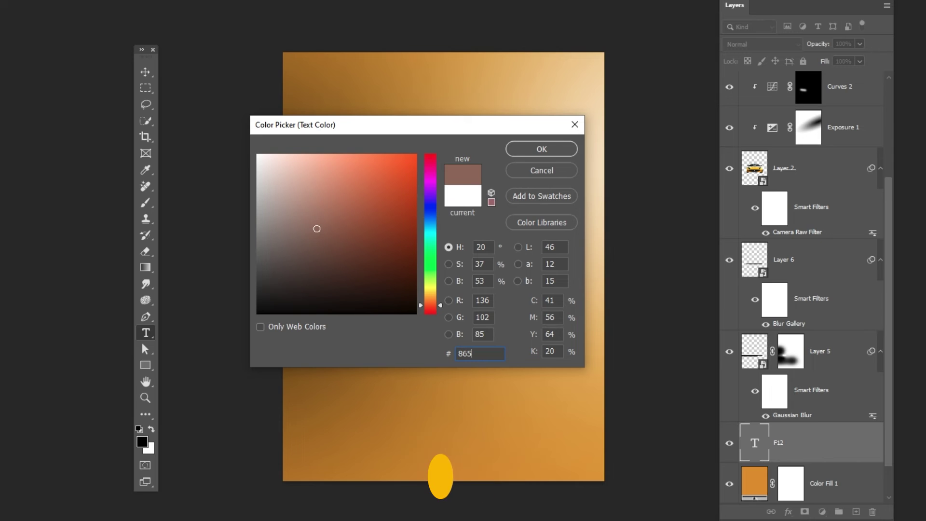
text(a03)
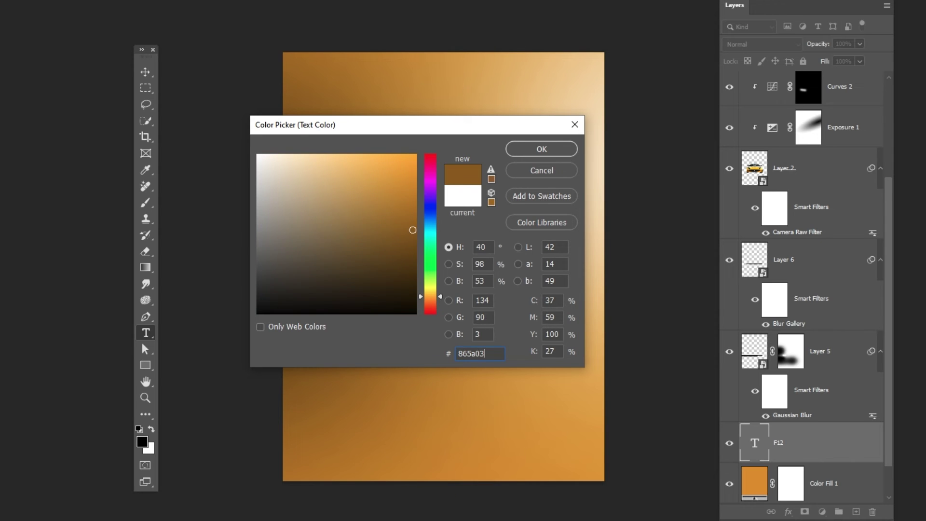
click(553, 155)
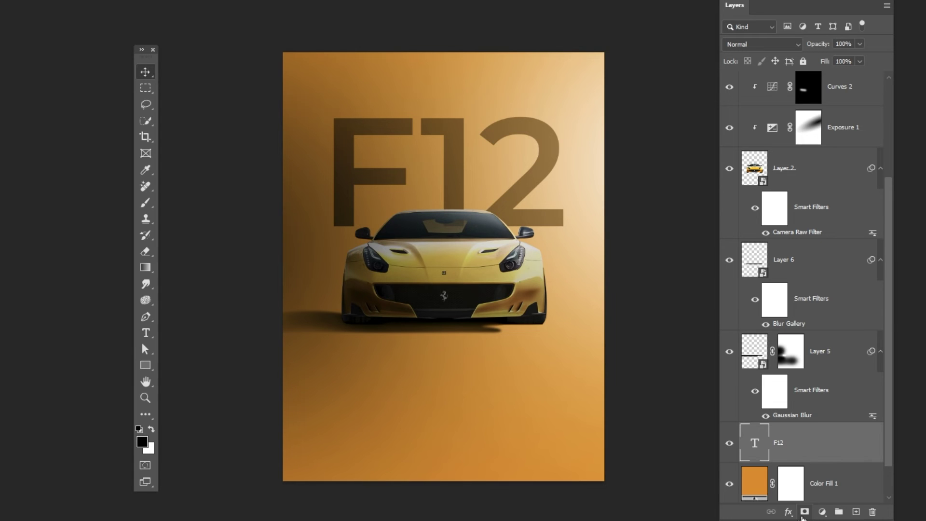
click(804, 511)
Draw a tall elliptical gradient on the F12 mask, stretched to the text top and widened across the car
key(g)
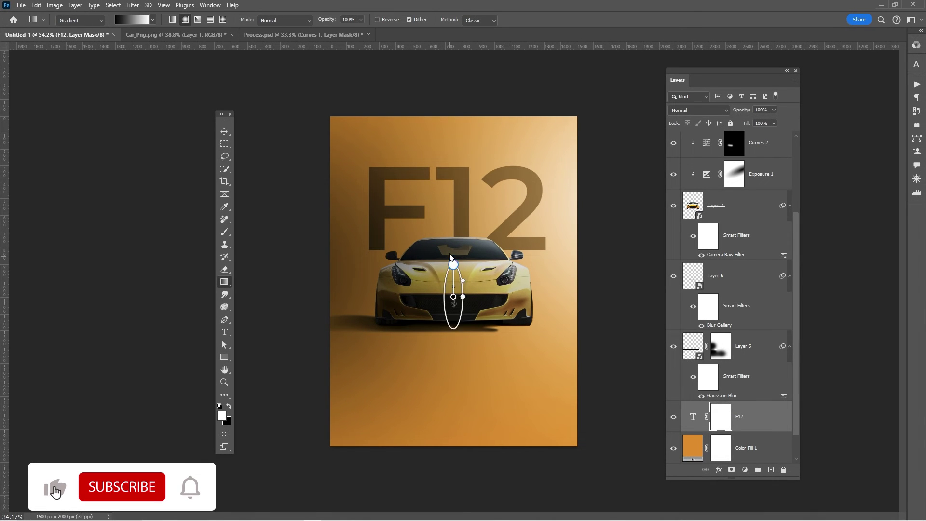
drag(452, 263, 454, 155)
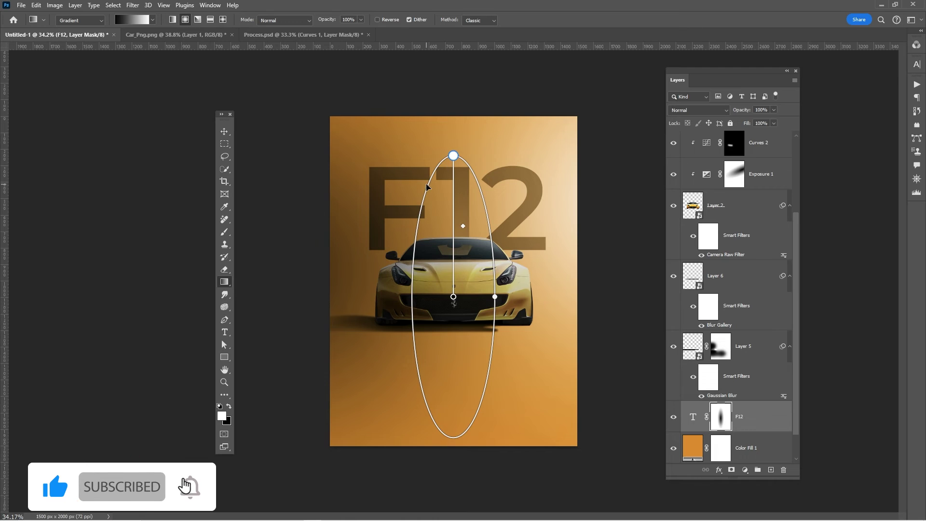
drag(496, 296, 517, 297)
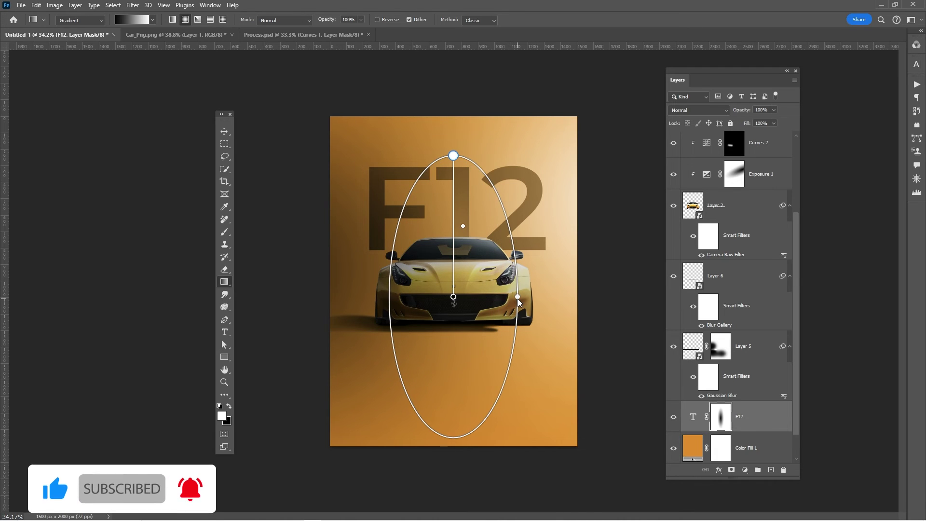
click(224, 134)
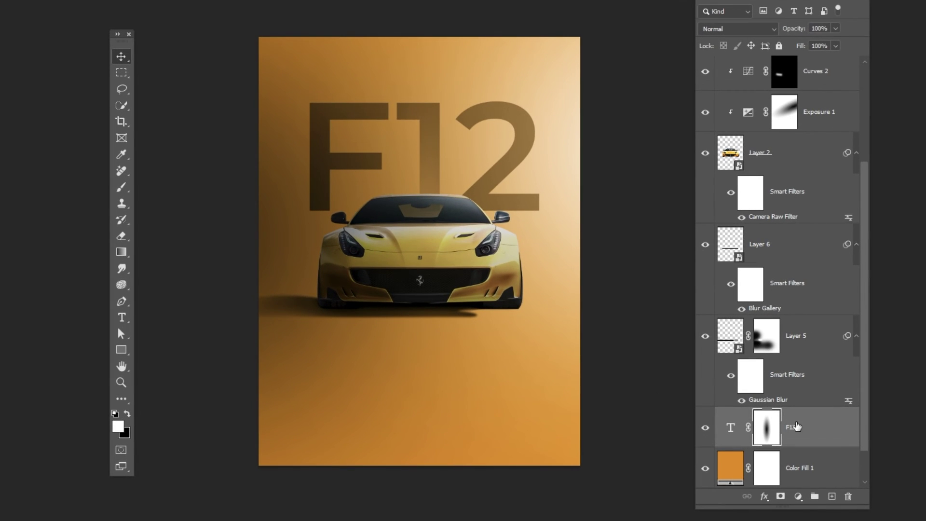
Convert the F12 layer to a smart object and apply a 2.3-pixel Gaussian Blur
right_click(816, 440)
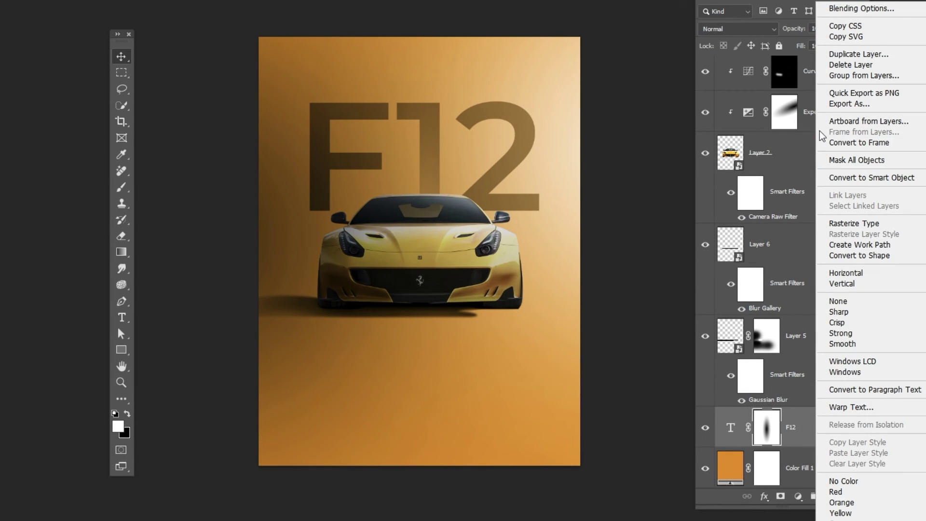
click(840, 177)
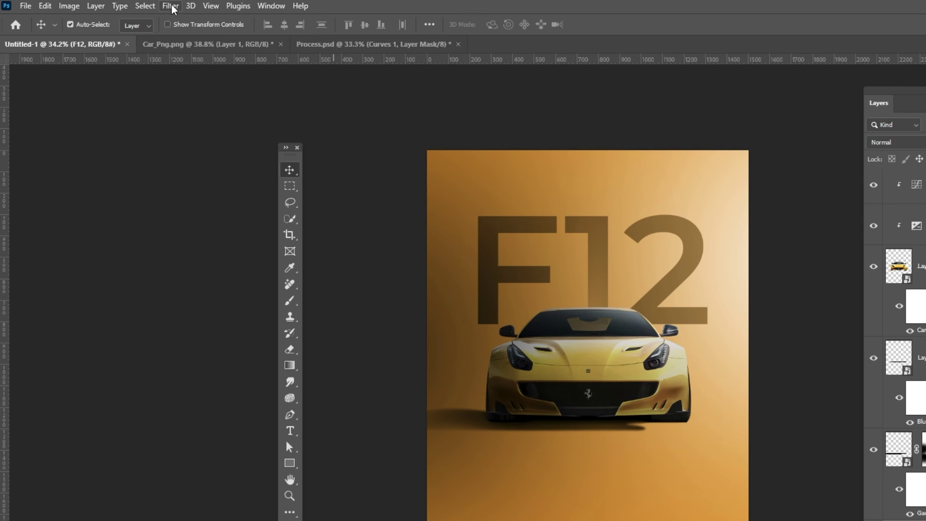
click(171, 8)
mouse_move(177, 166)
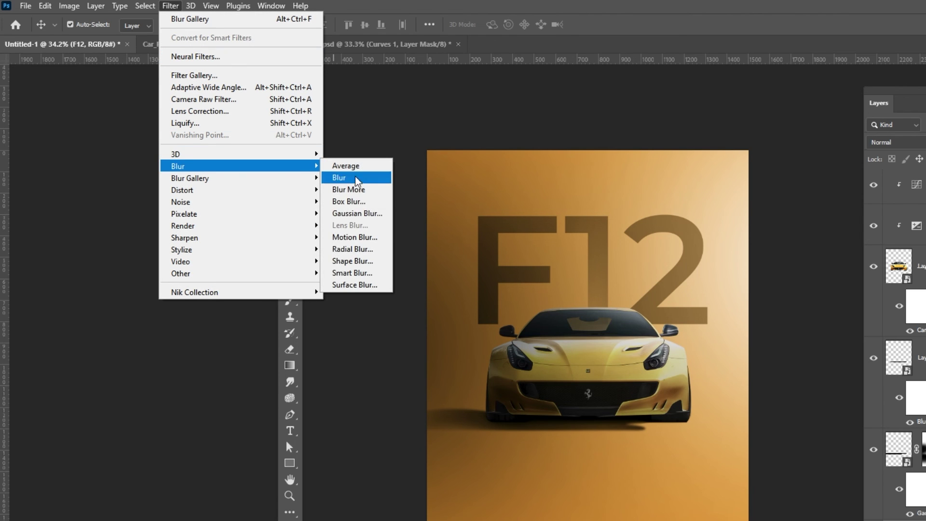
click(348, 208)
drag(239, 319, 221, 320)
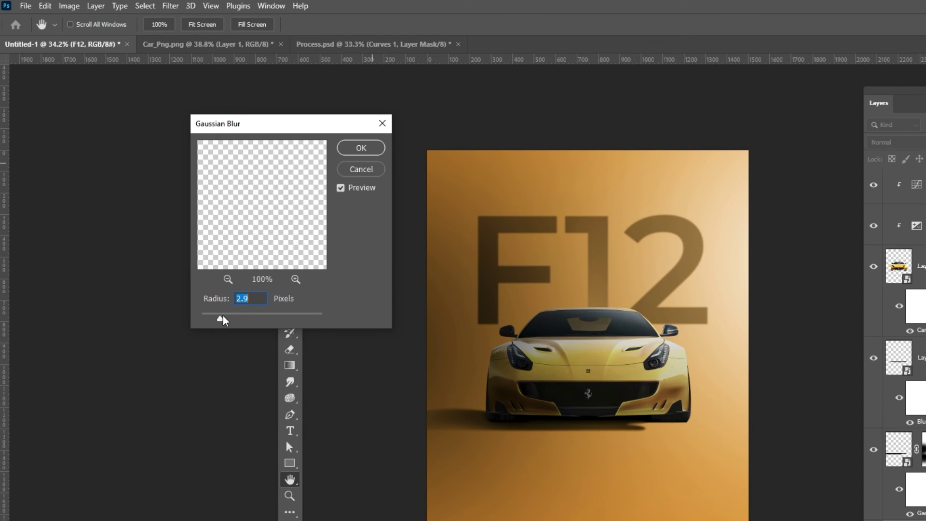
drag(220, 319, 216, 322)
click(361, 148)
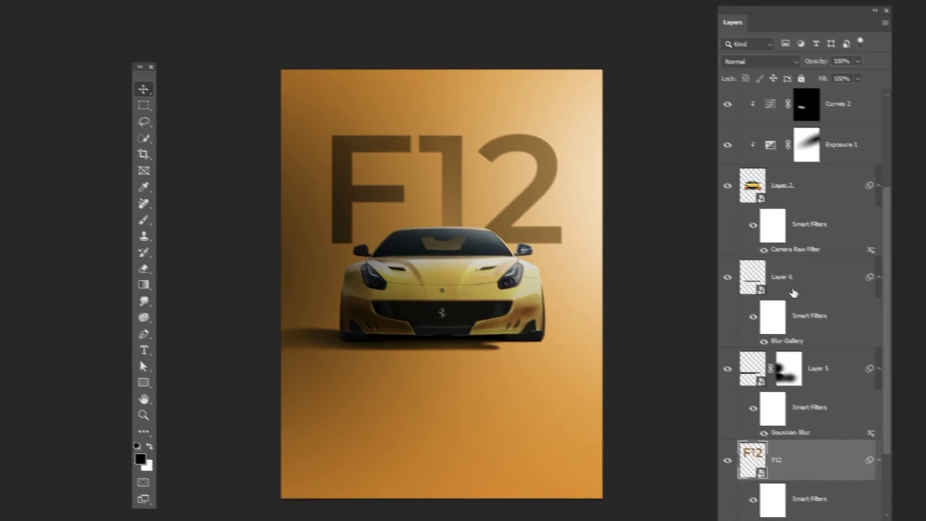
scroll(815, 250, up, 2)
Show the Flag group, nudge it up slightly, and stamp all visible layers into a new layer
click(788, 117)
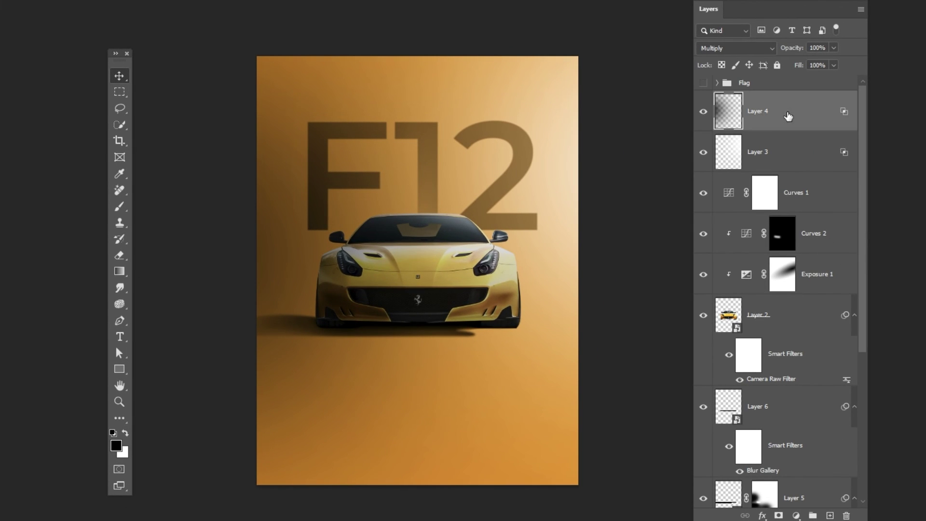
click(703, 84)
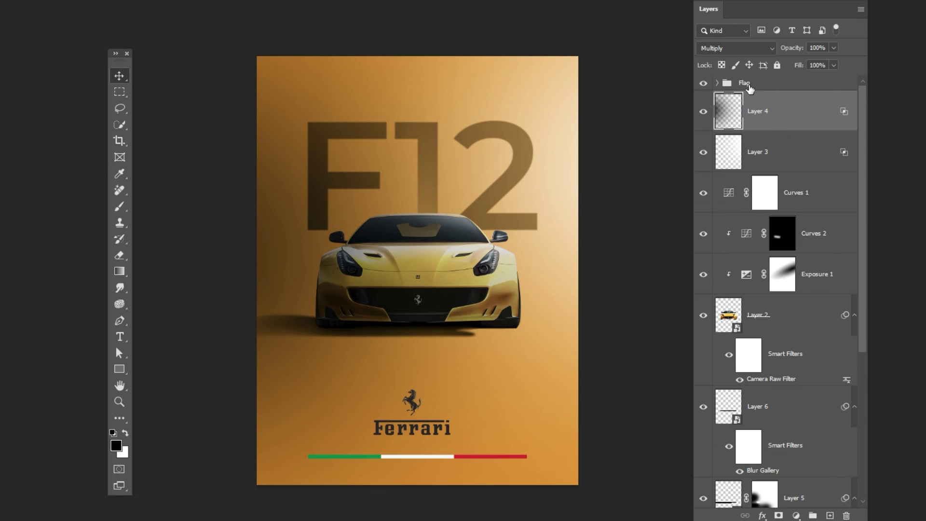
click(750, 86)
drag(443, 435, 445, 424)
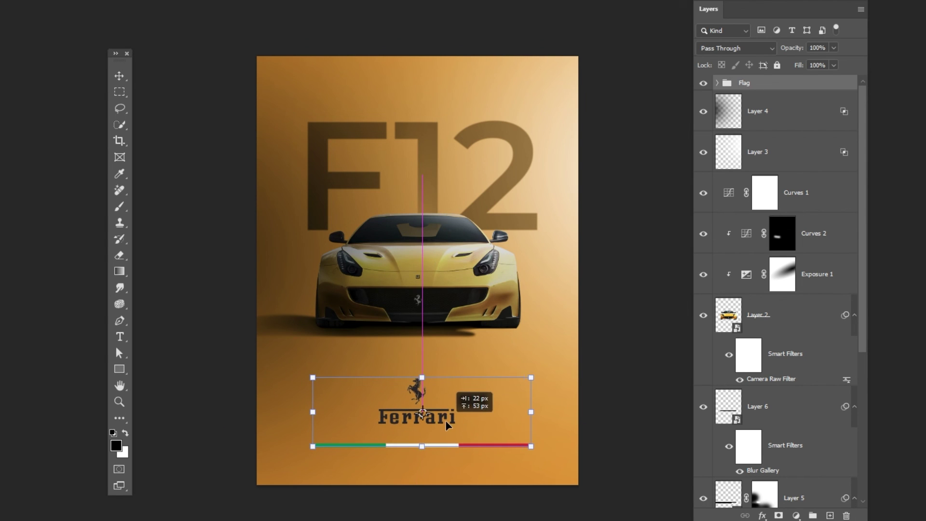
key(v)
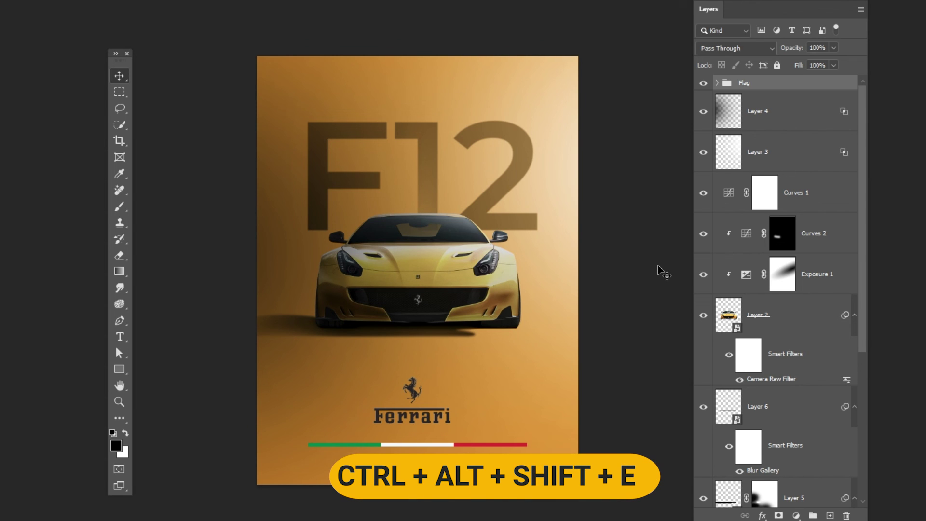
key(ctrl+alt+shift+e)
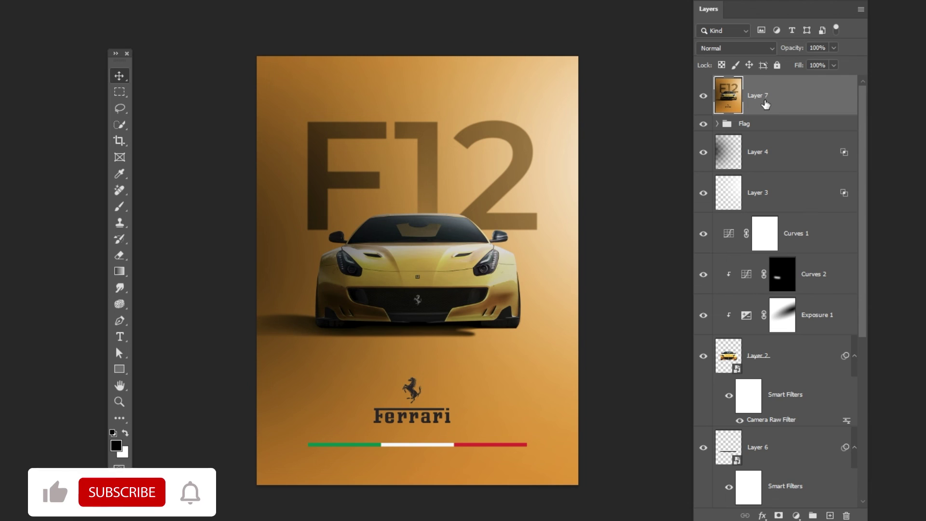
Convert merged Layer 7 to a smart object and apply 2.49% uniform Add Noise
right_click(764, 105)
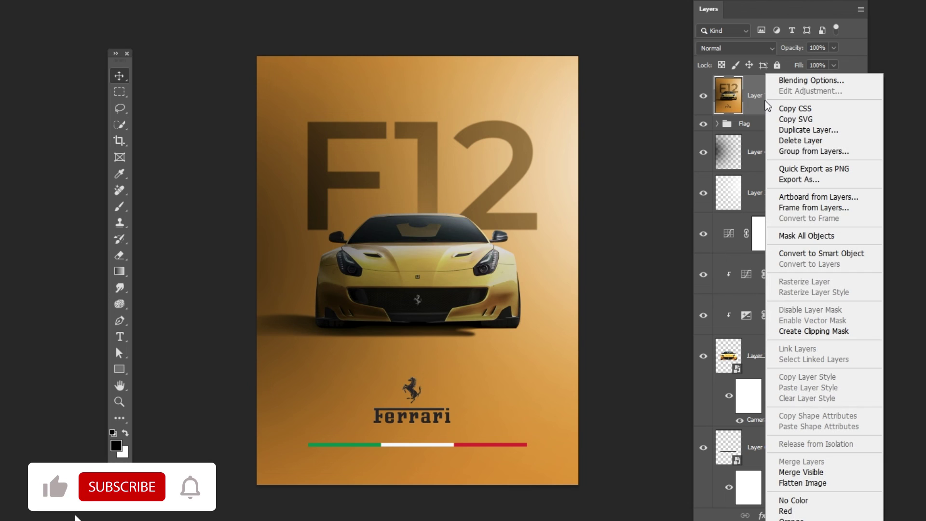
click(787, 256)
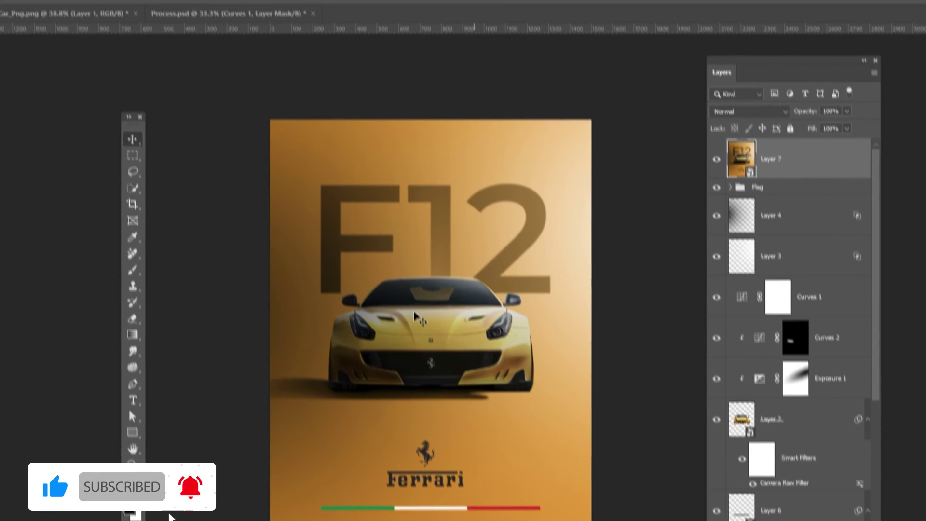
click(18, 6)
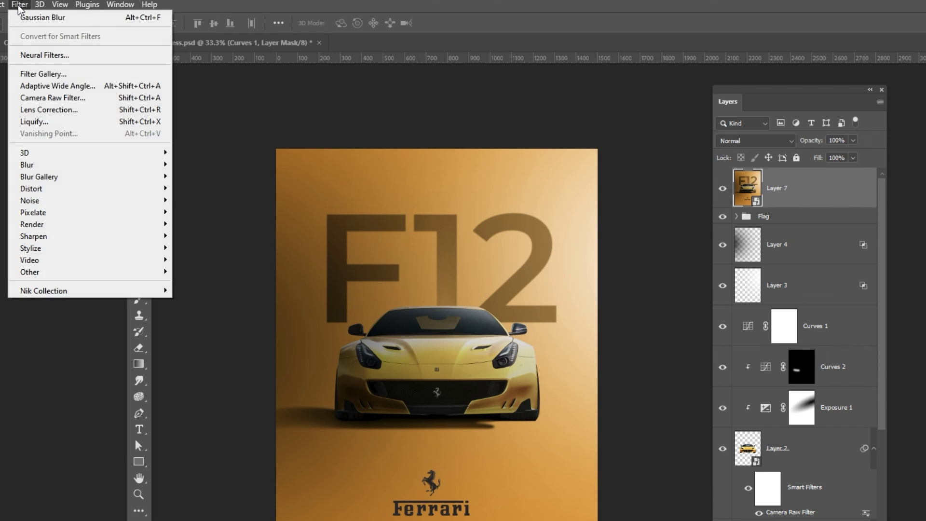
mouse_move(86, 201)
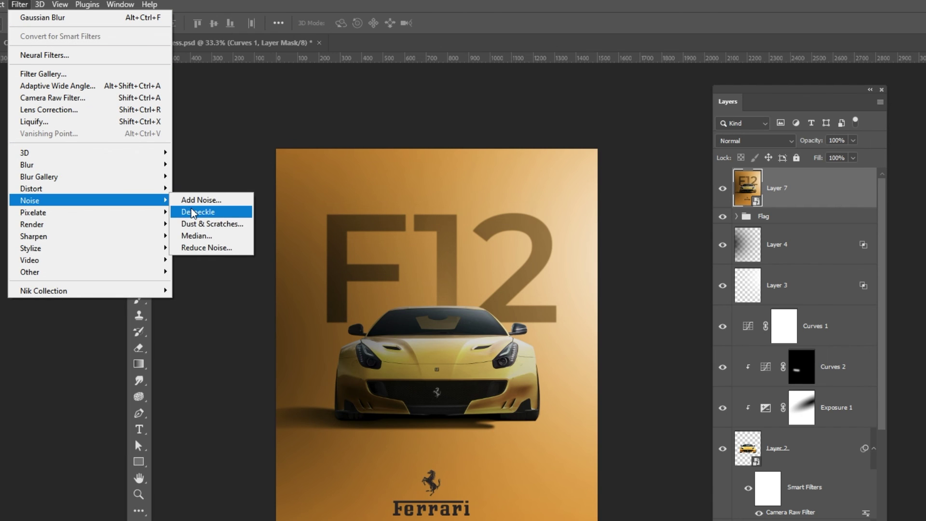
click(195, 200)
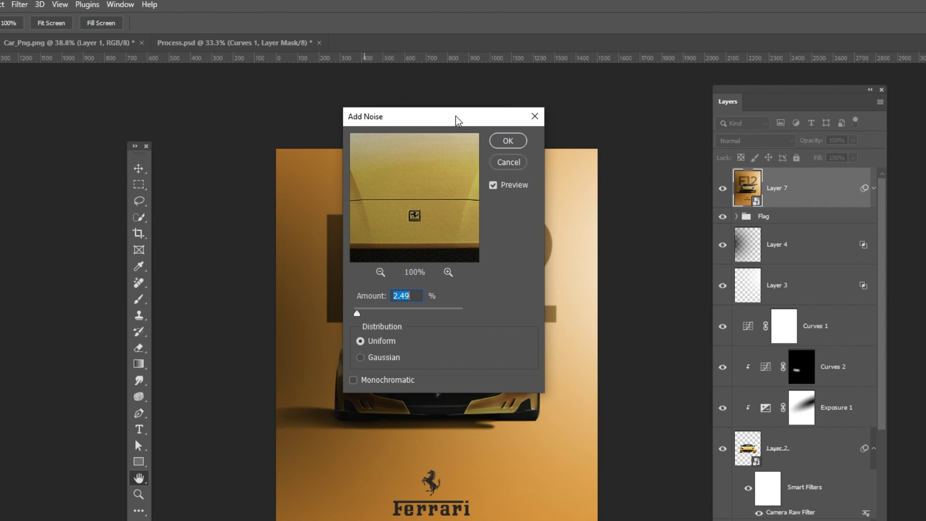
drag(456, 120, 169, 144)
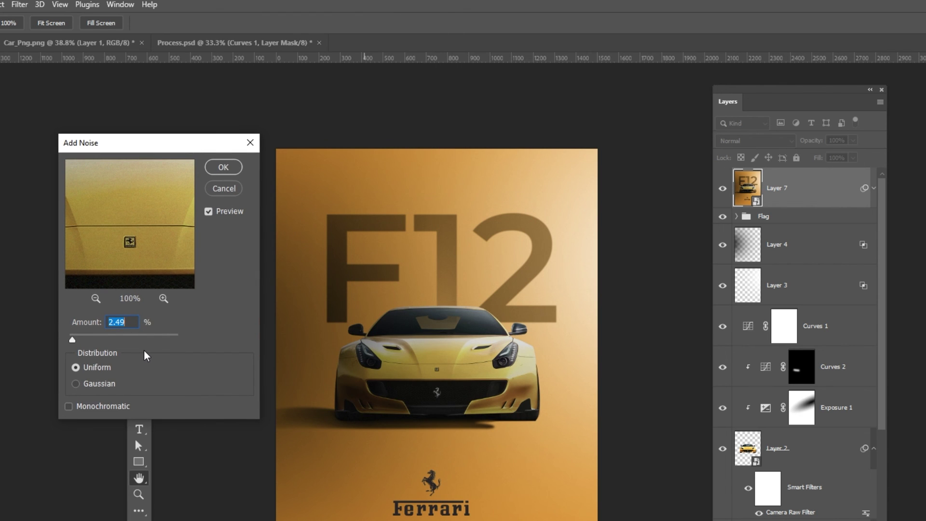
click(225, 166)
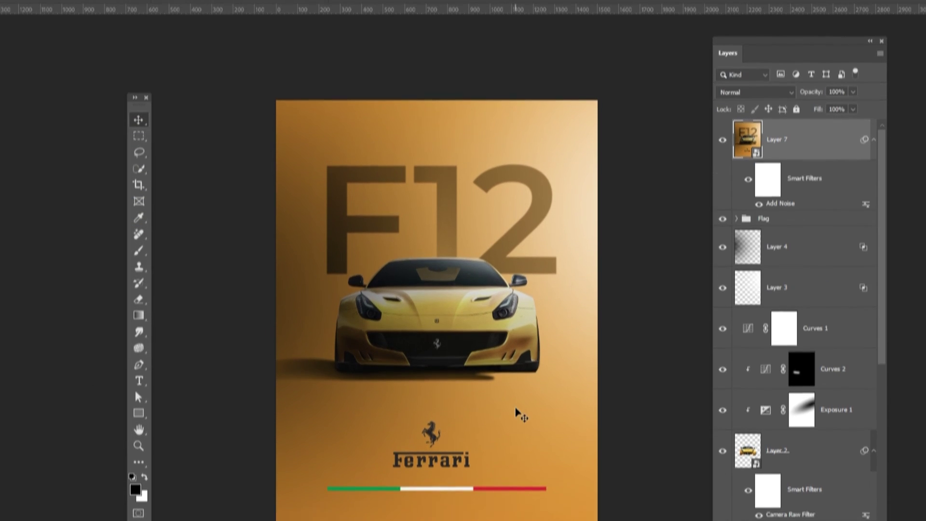